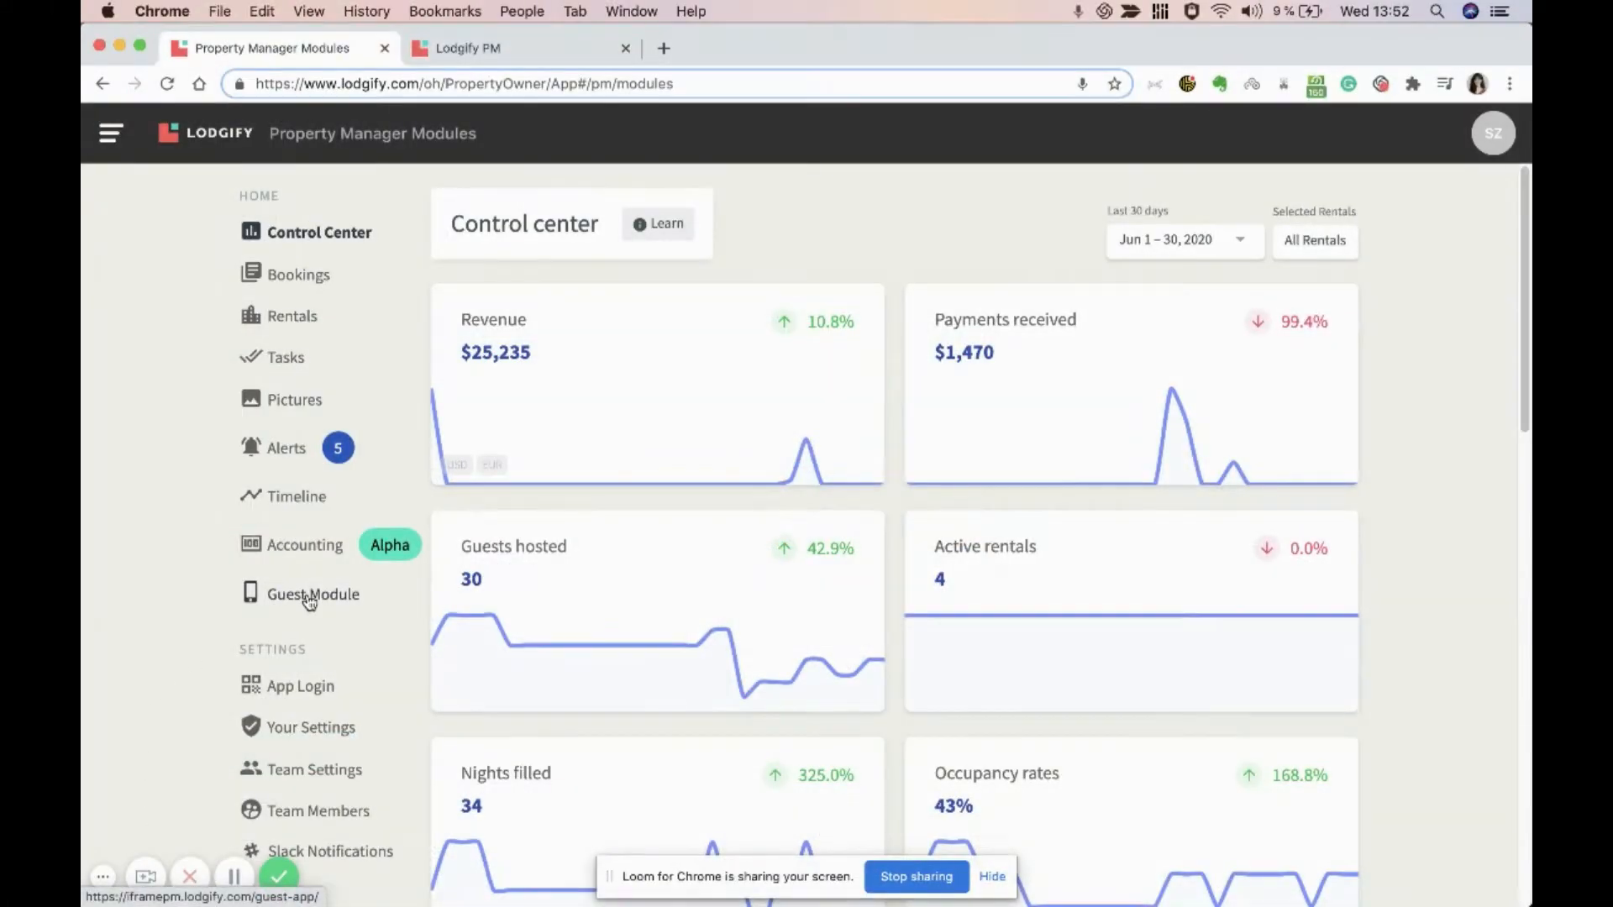
# Open the Guest Module's general settings and enable both the guest module and automatic pre-check-in emails.
pyautogui.click(309, 598)
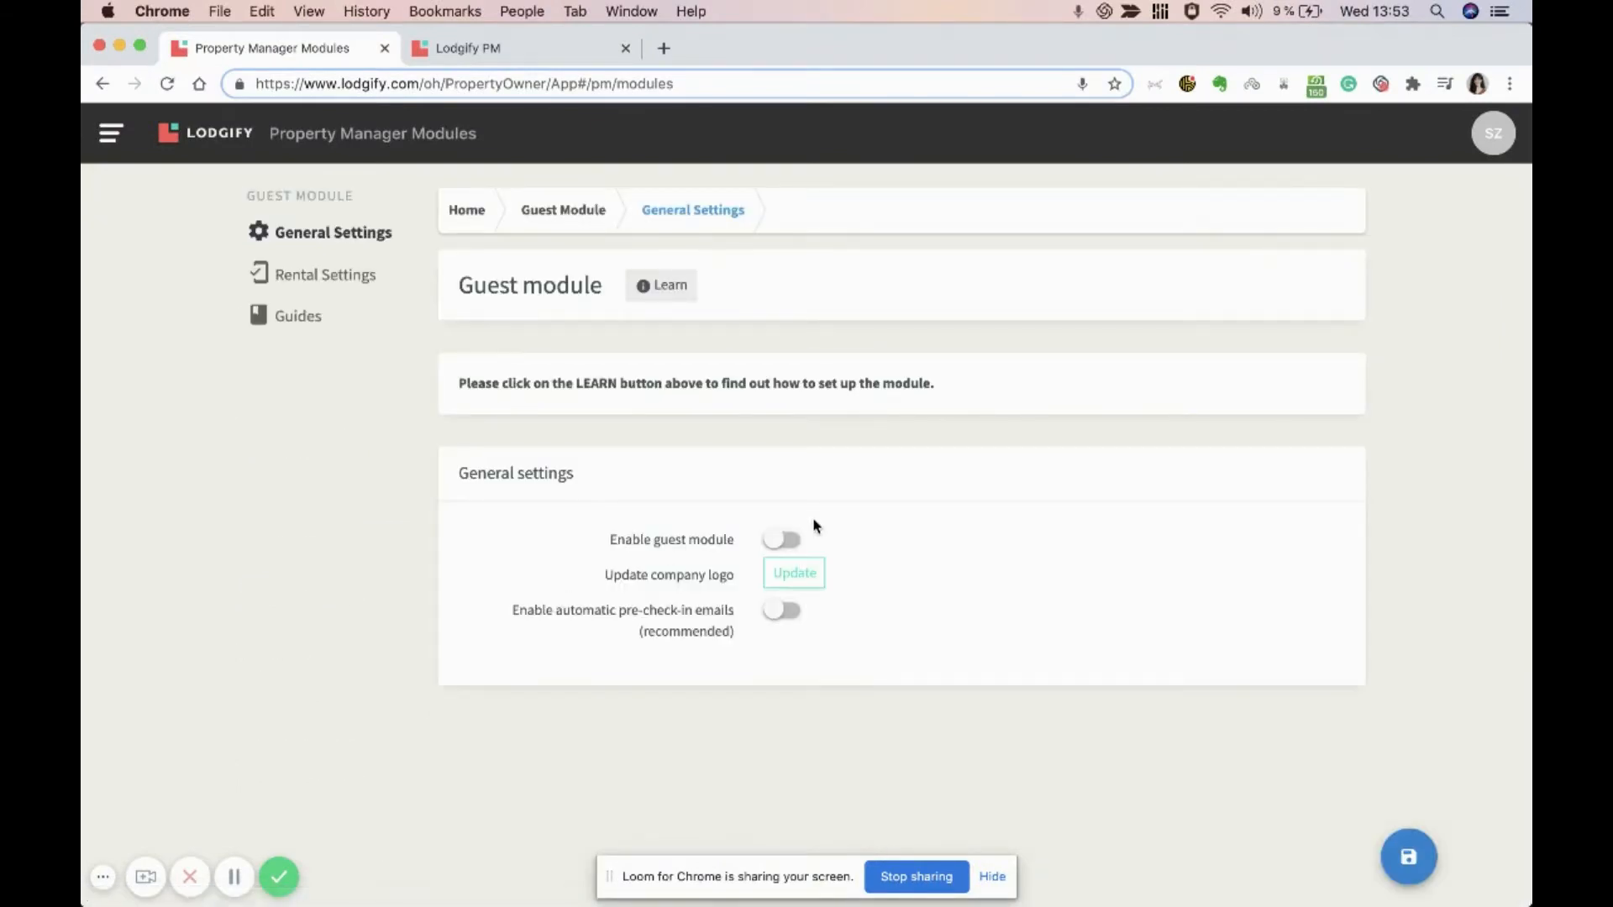
pyautogui.click(780, 539)
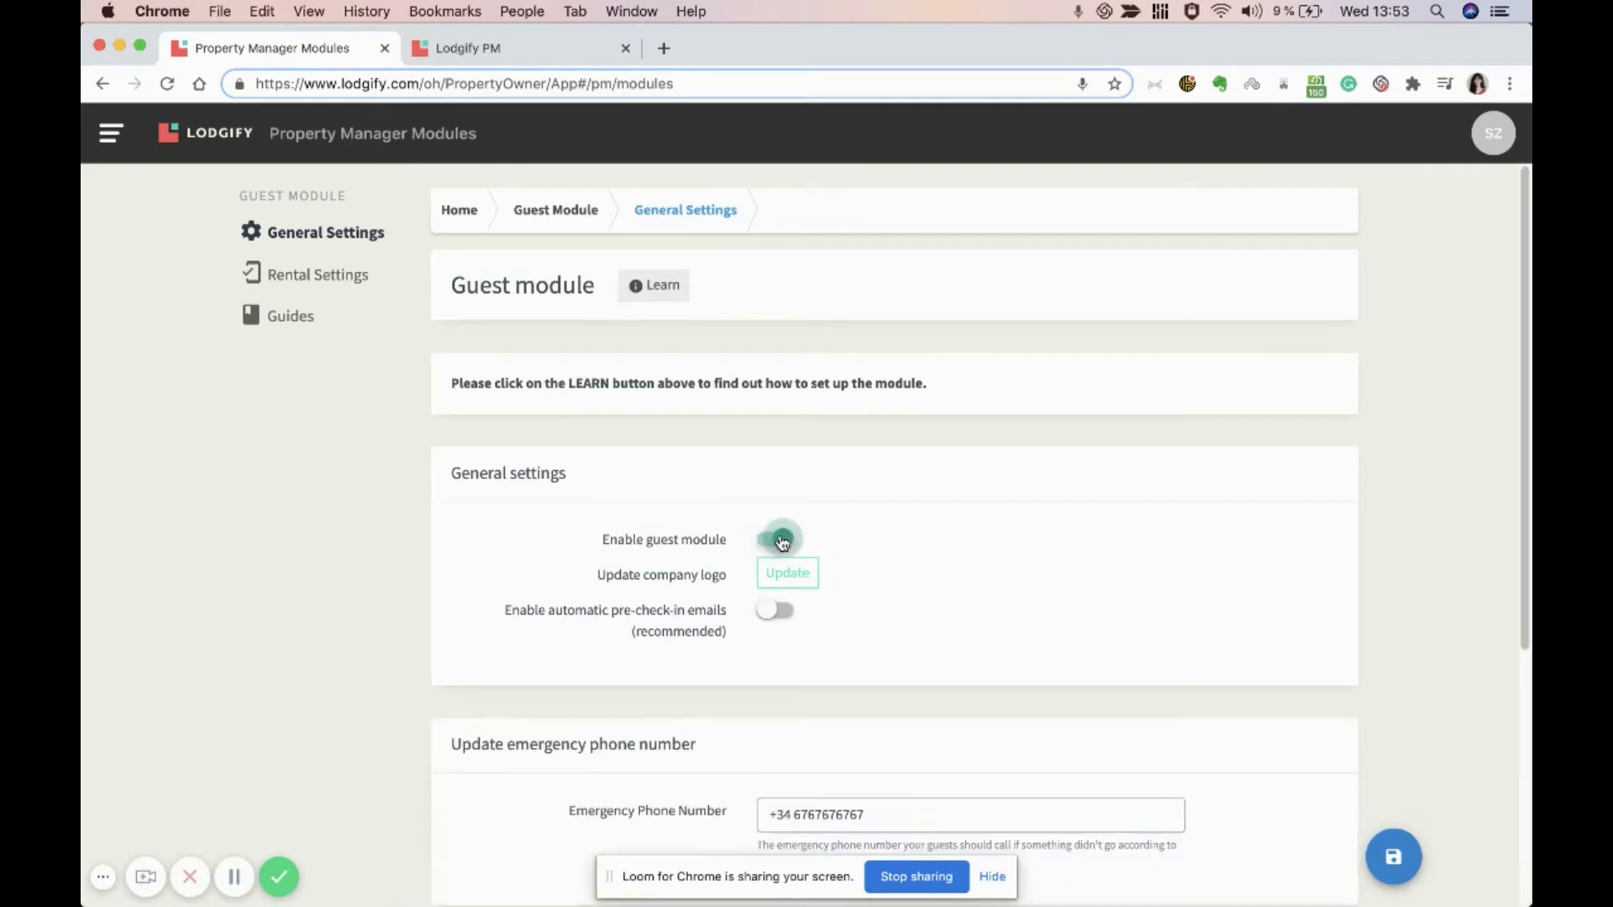
pyautogui.click(776, 614)
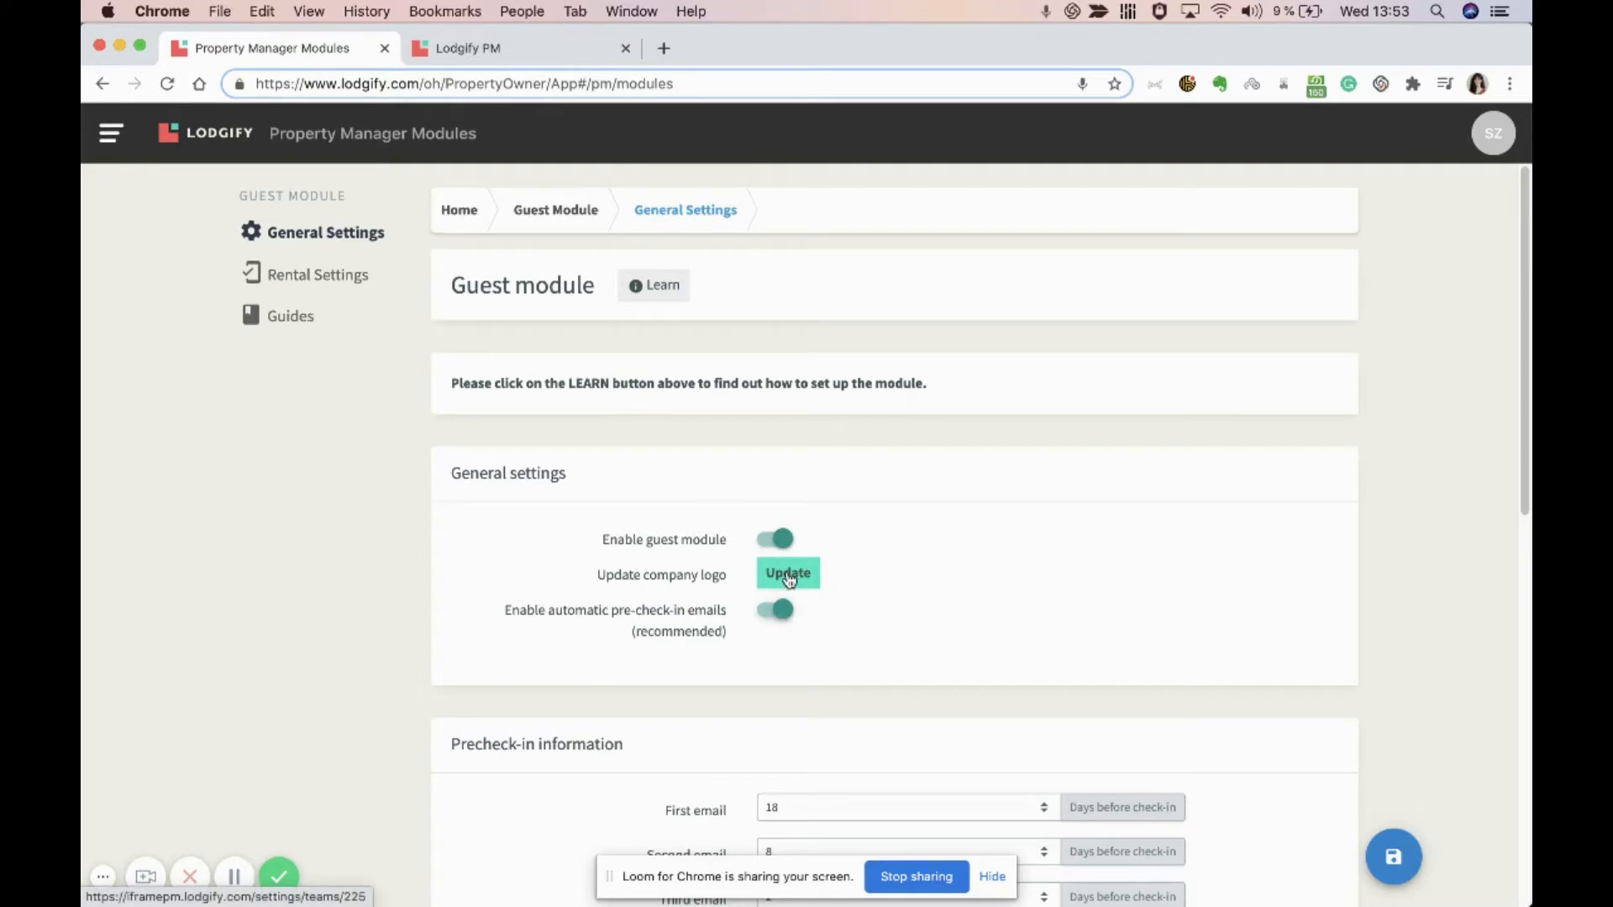
# Open the team profile page for updating the company logo, and close it again.
pyautogui.click(789, 575)
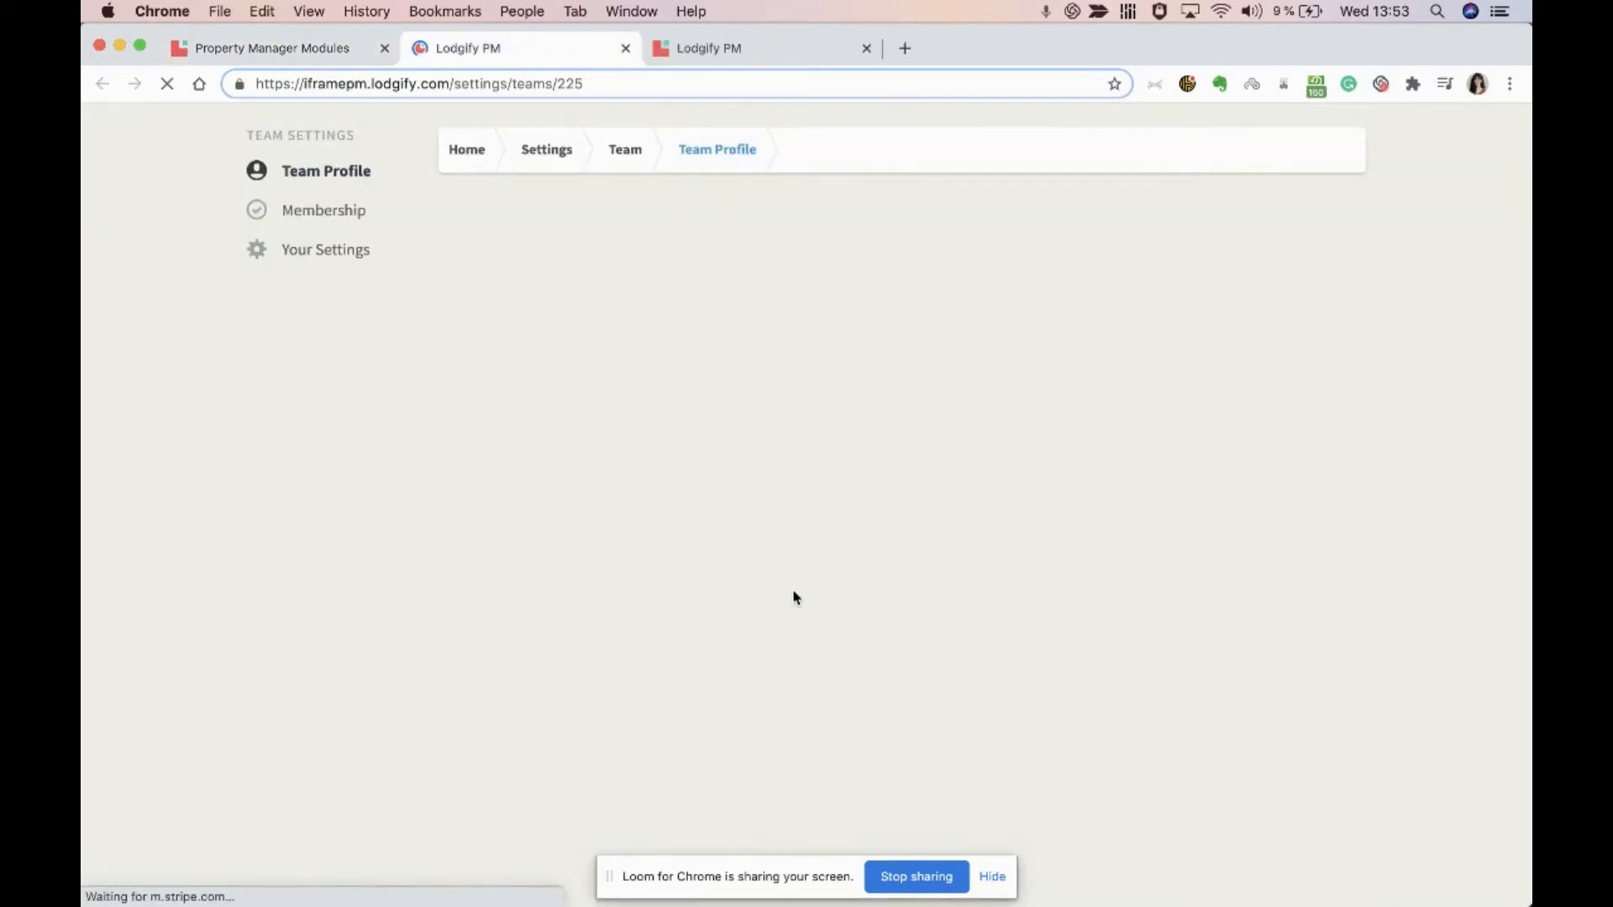
pyautogui.click(626, 50)
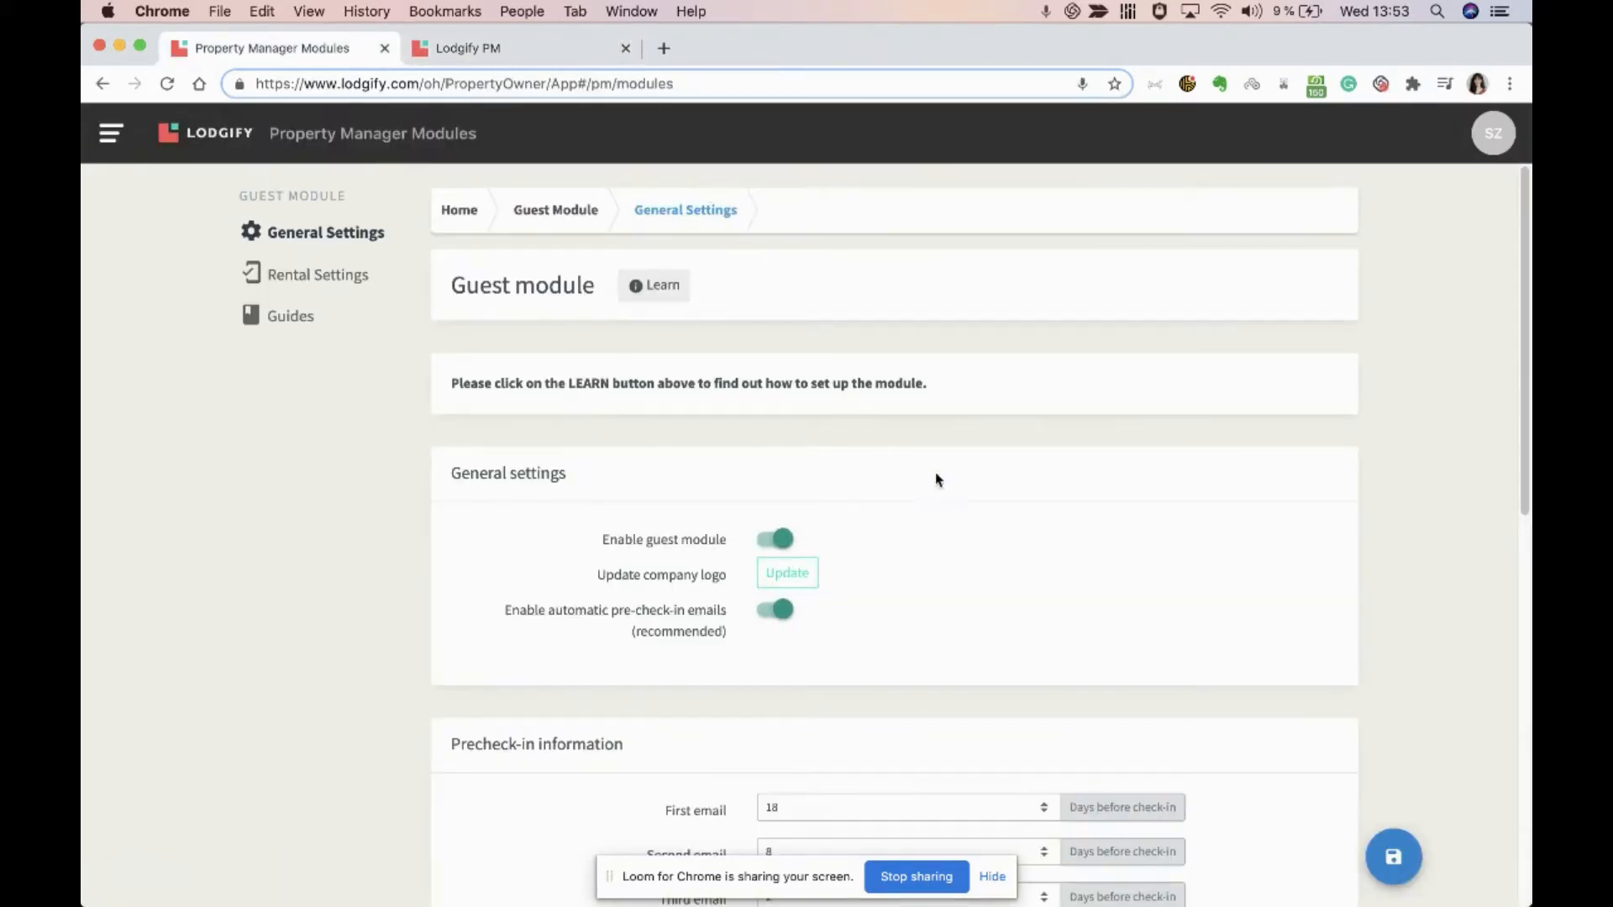
# Set the first pre-check-in email to 20 days and the second email to 3 days before check-in.
pyautogui.scroll(-5, 1016, 544)
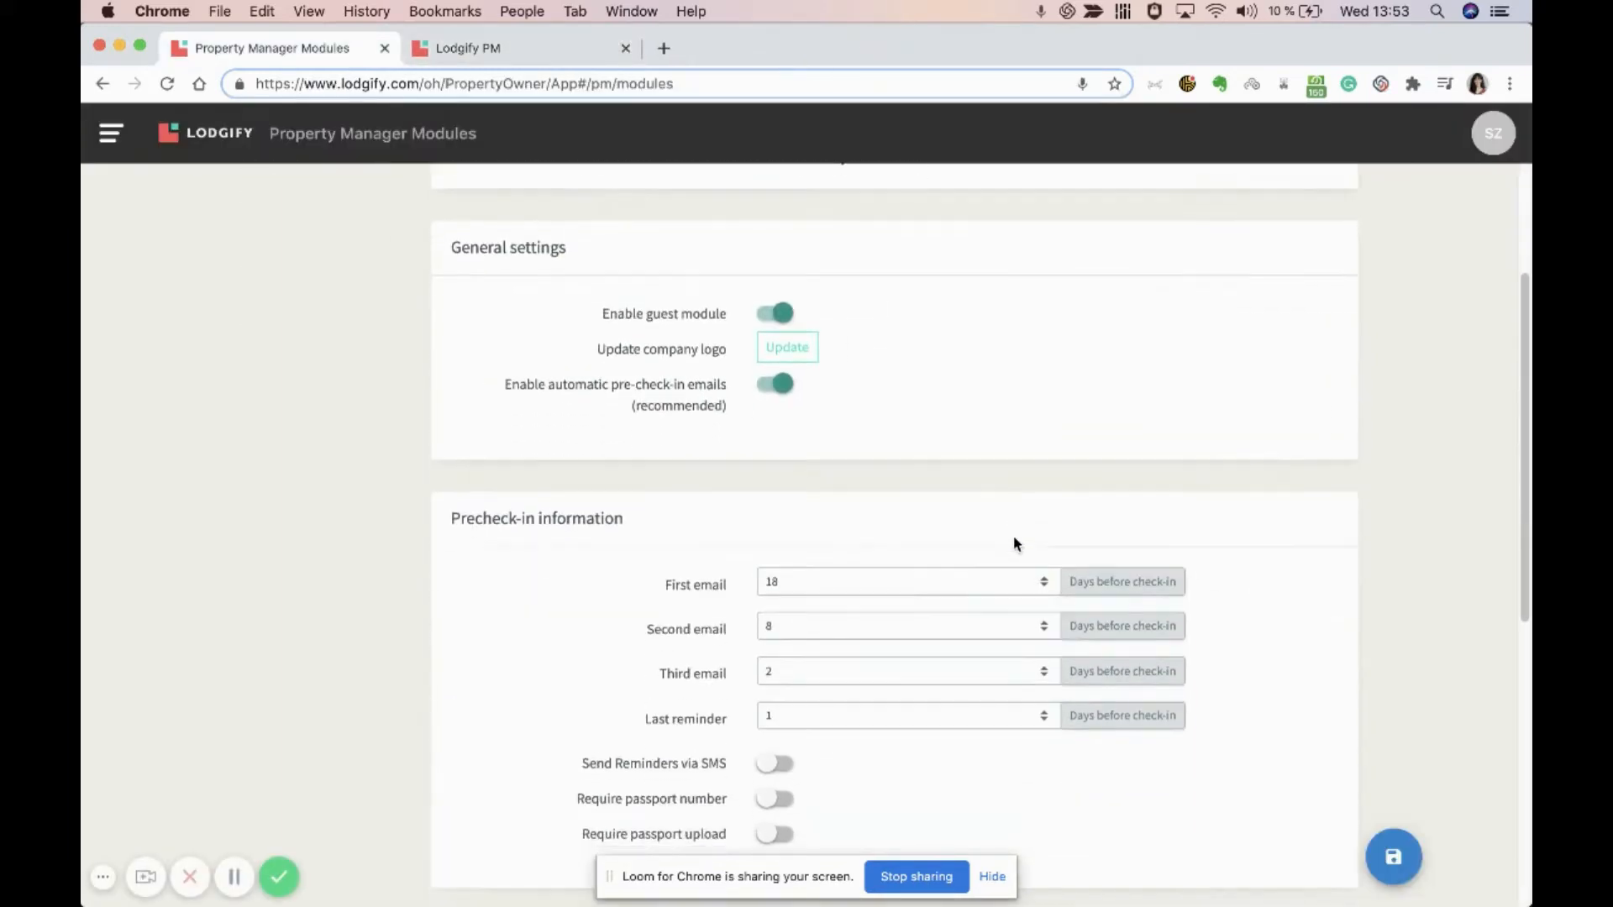
pyautogui.scroll(-3, 1016, 544)
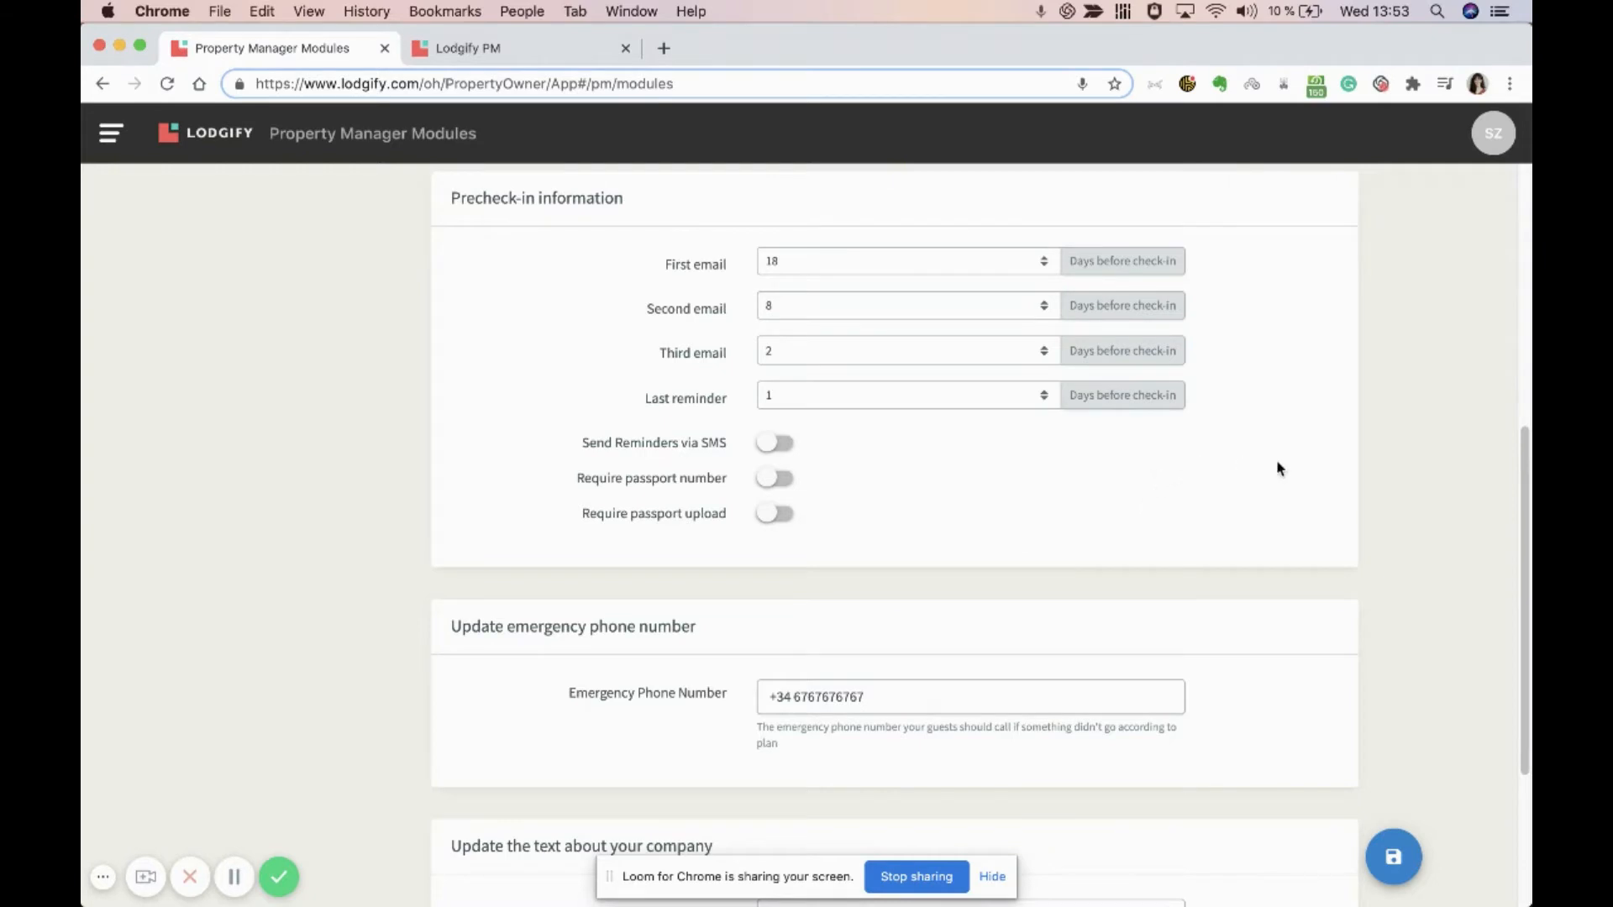
pyautogui.click(1045, 258)
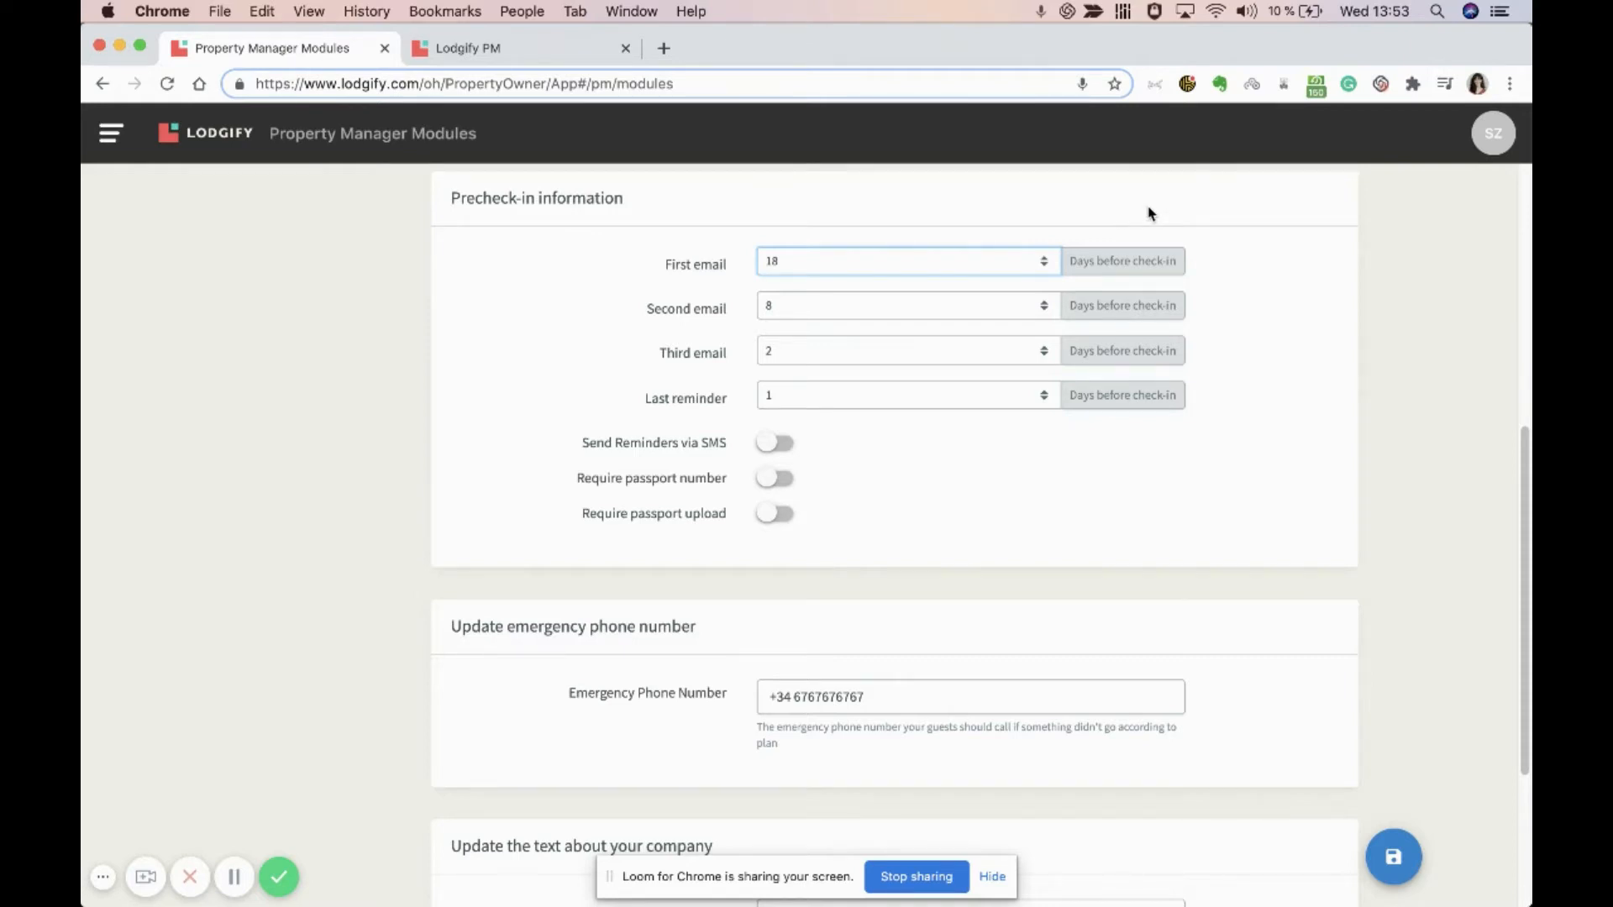
pyautogui.click(1046, 265)
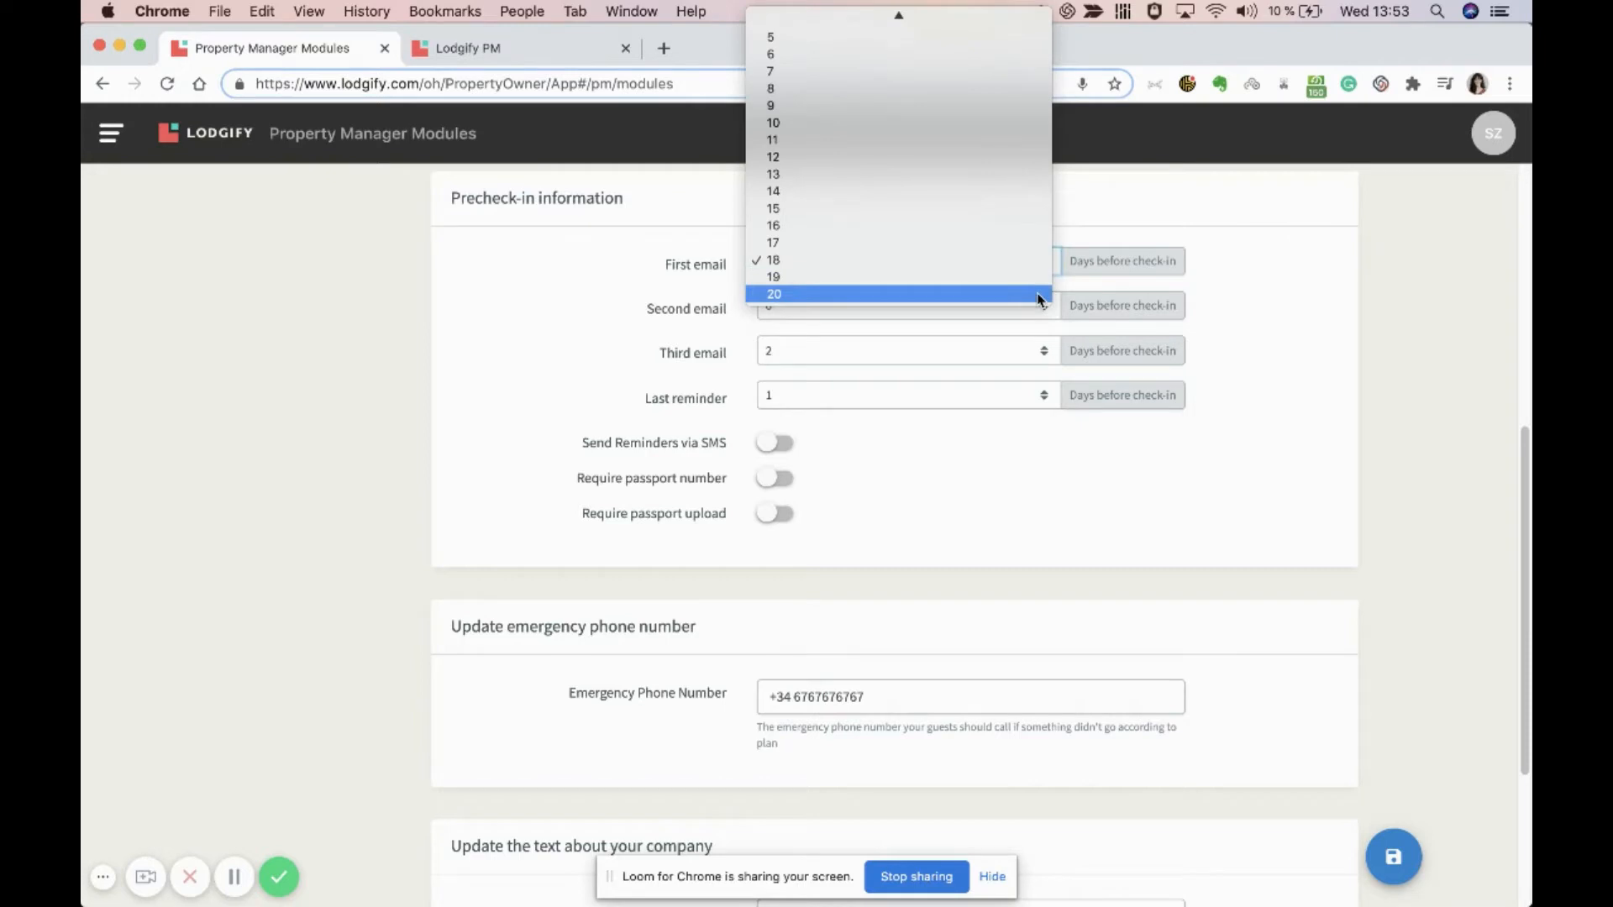
pyautogui.click(1041, 294)
pyautogui.click(1042, 309)
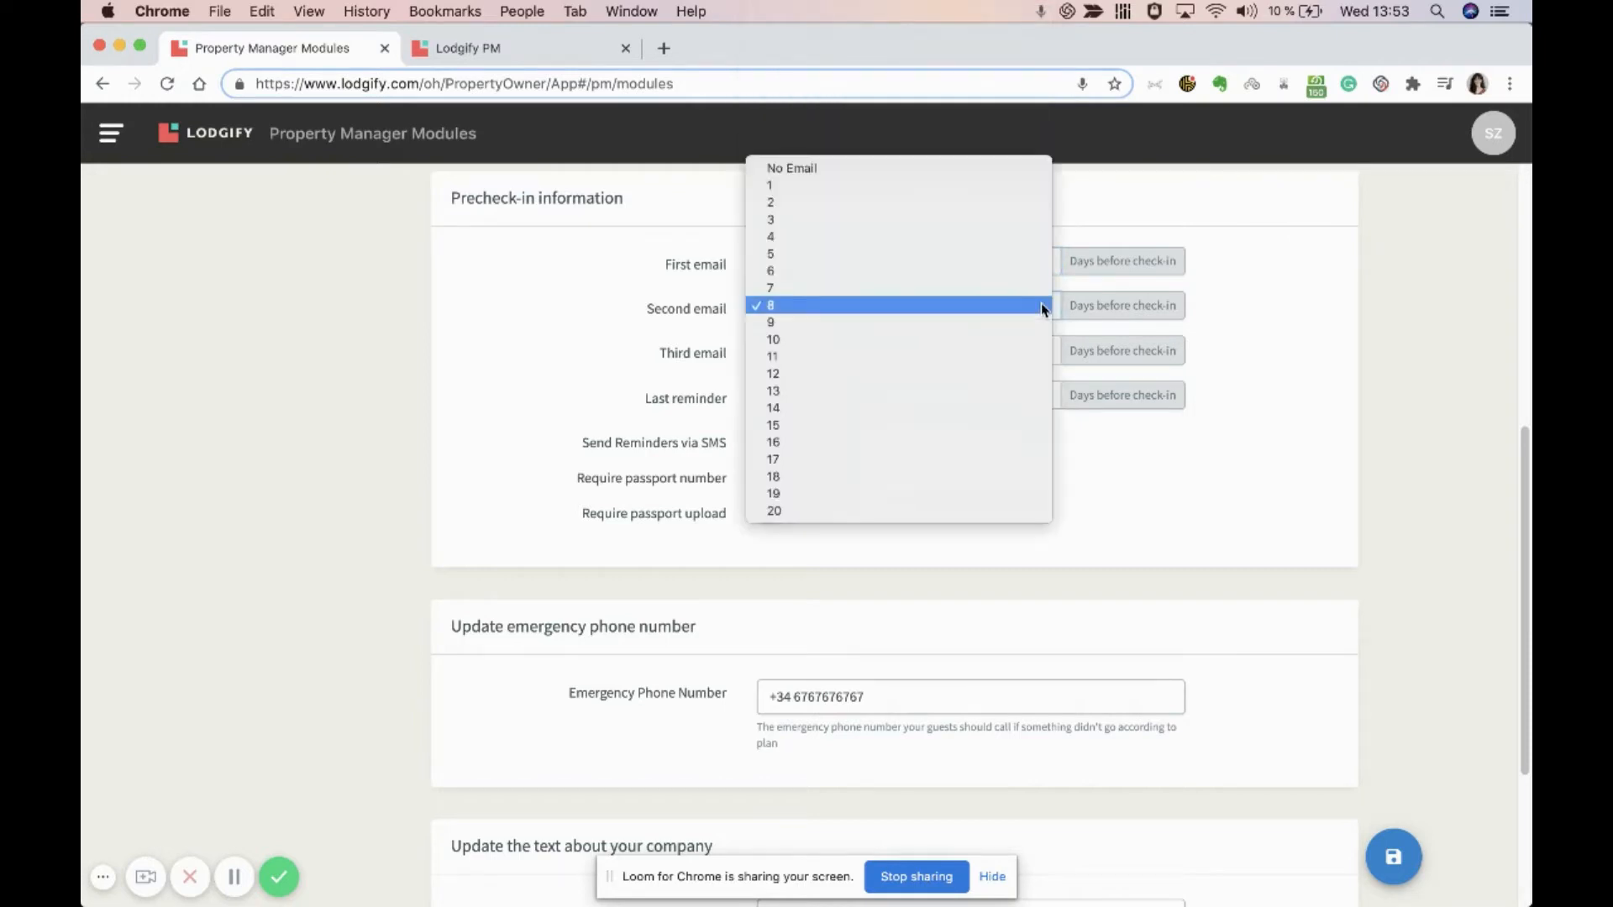
pyautogui.click(1030, 220)
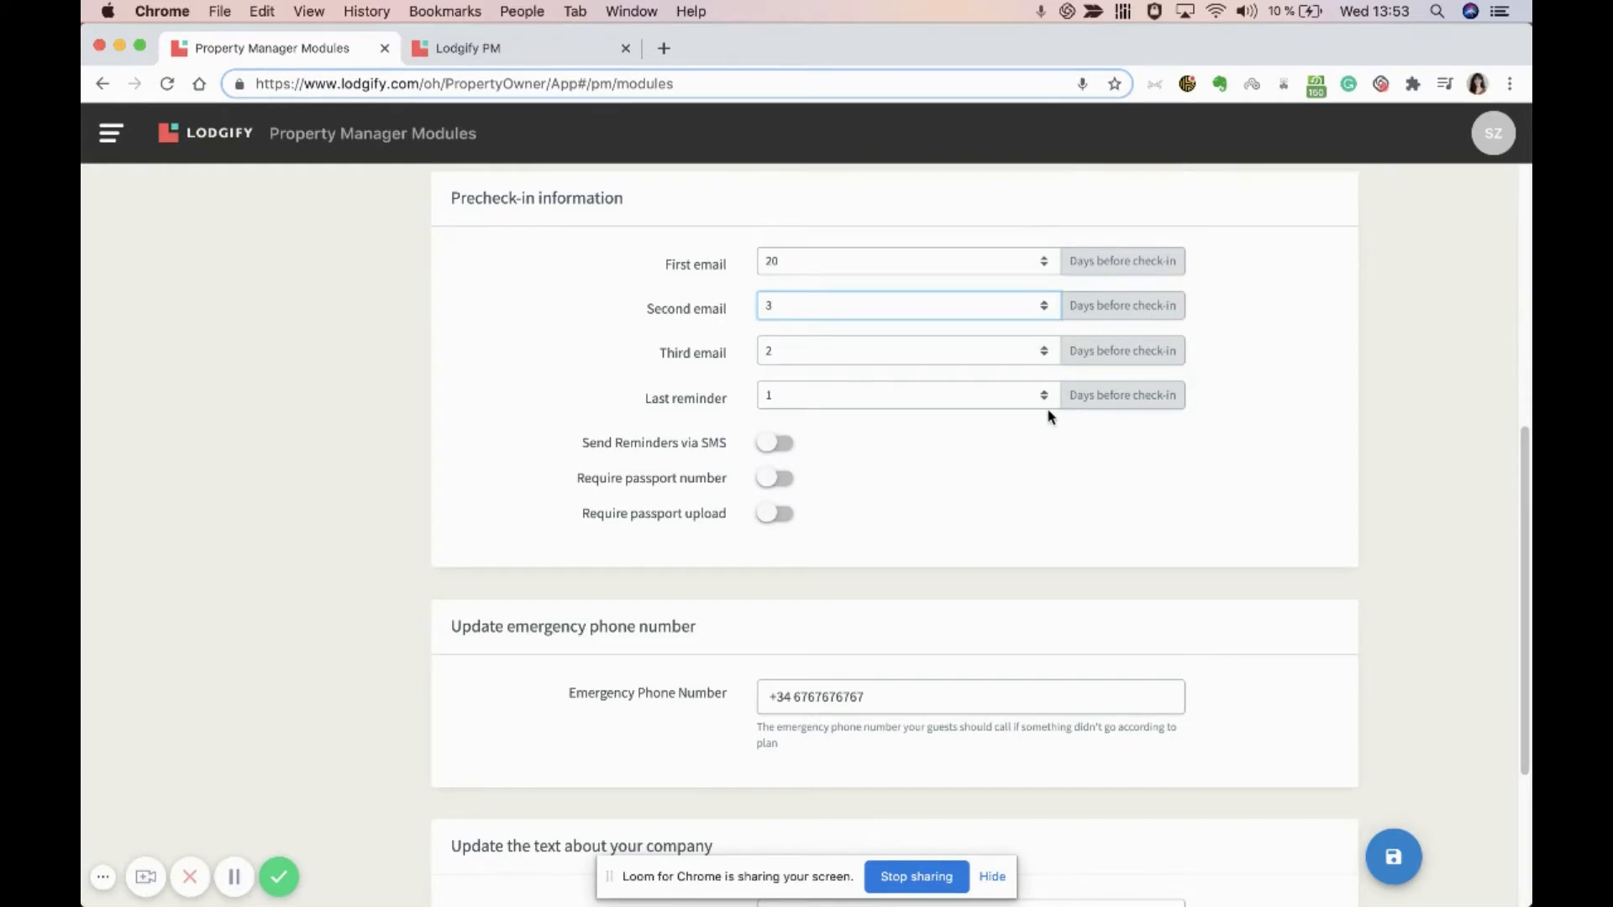
# Enable SMS reminders with the sending strategy "Send SMS with every Pre Check In email sent", and view the alternative strategies.
pyautogui.click(775, 445)
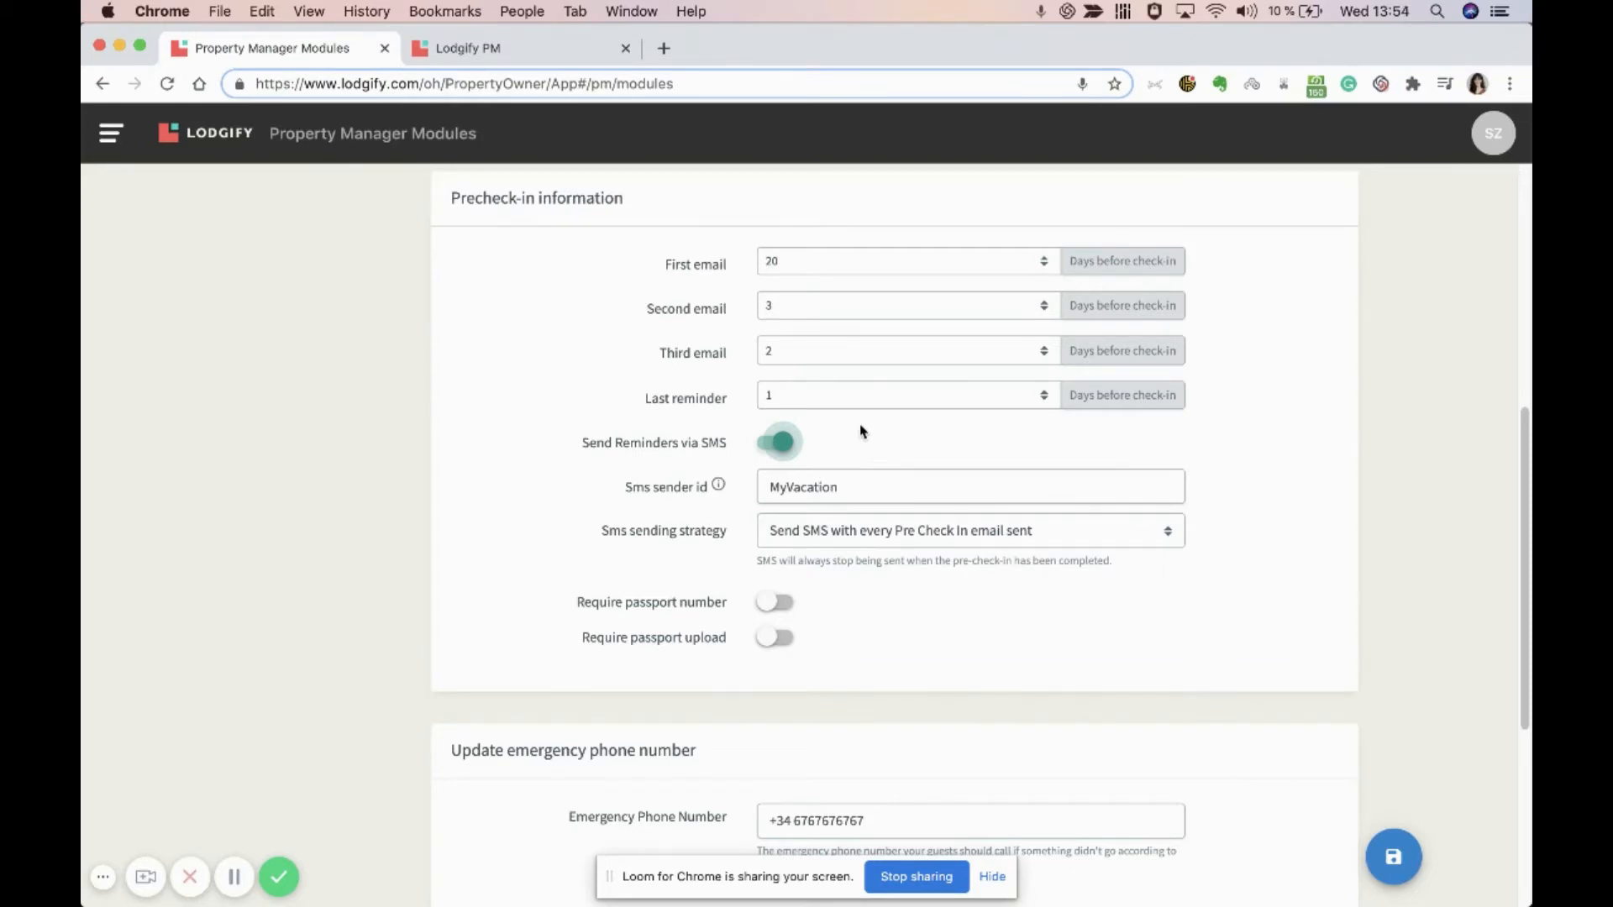
pyautogui.click(1151, 534)
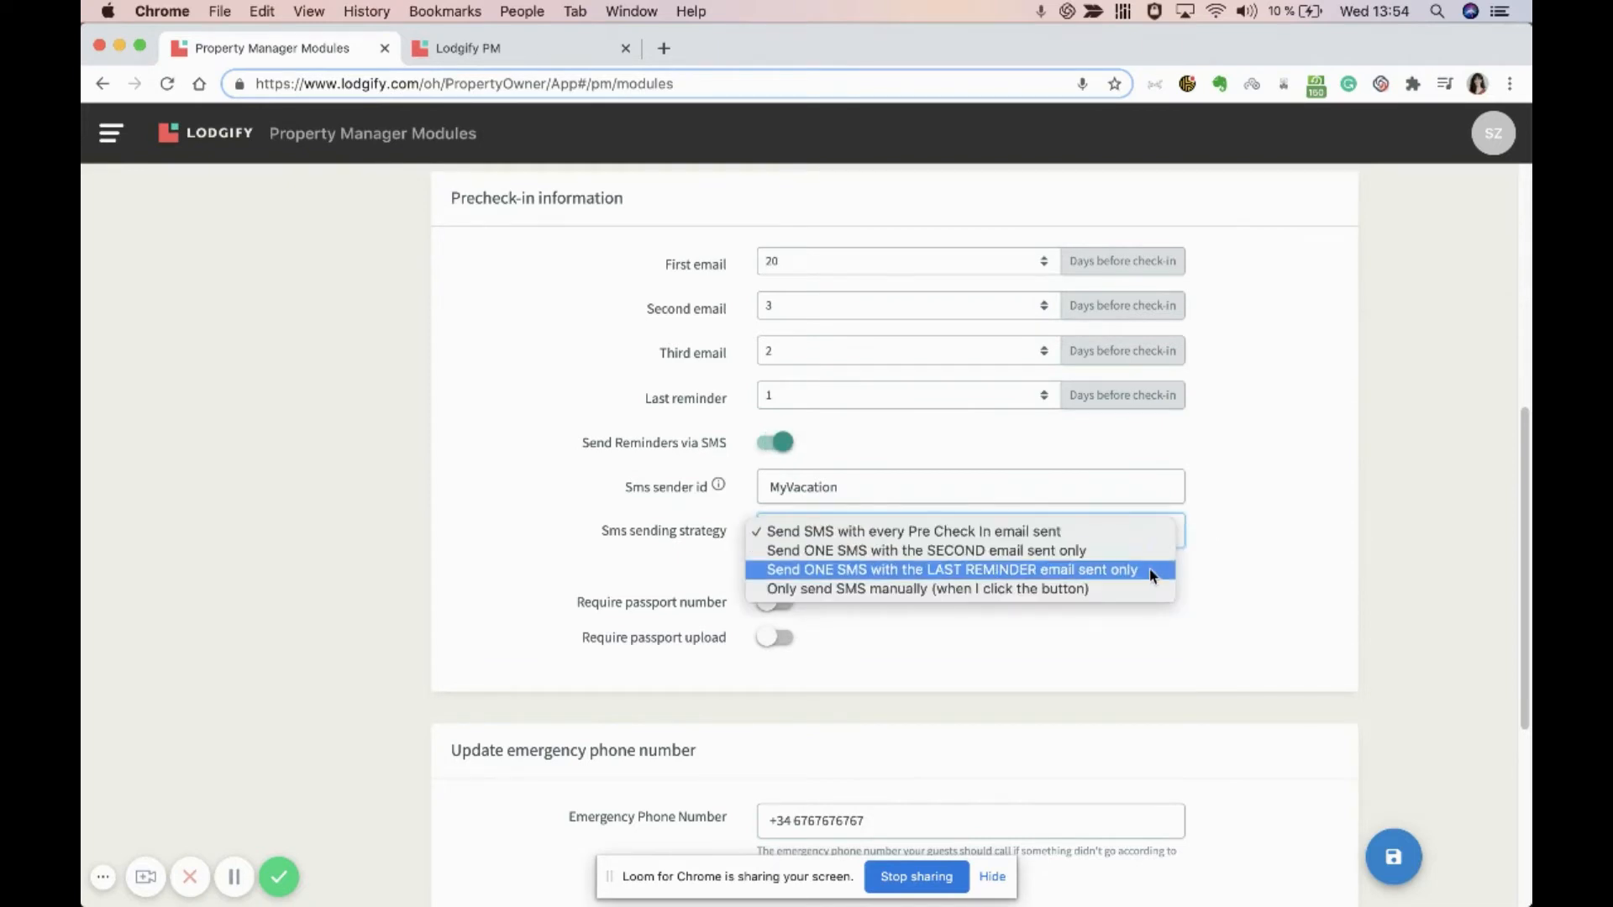
pyautogui.click(1103, 540)
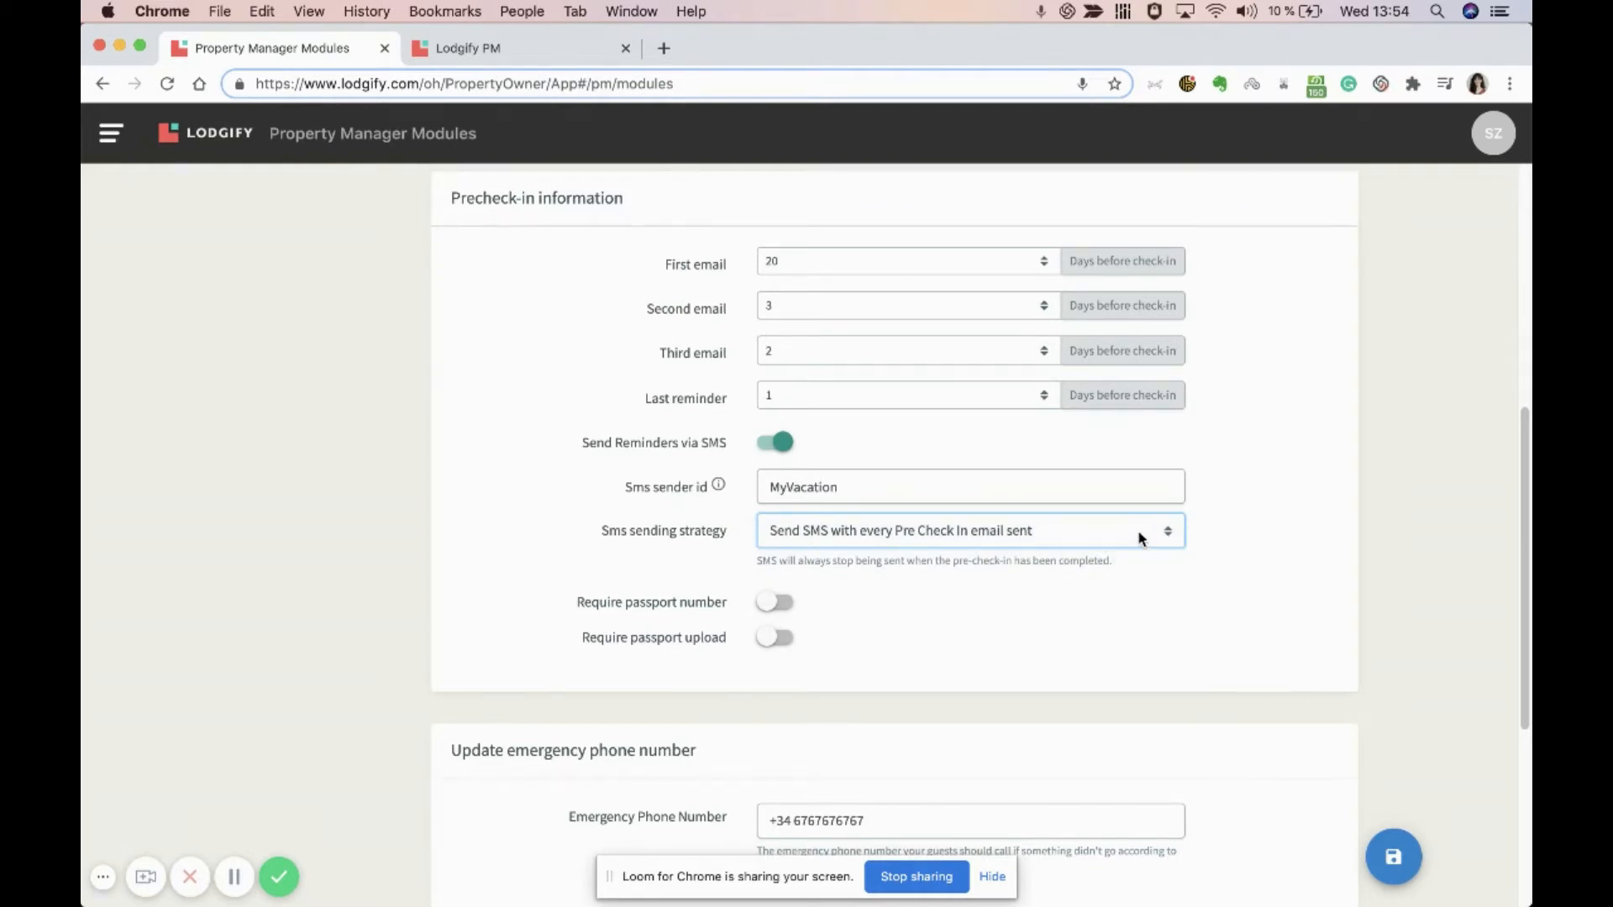
pyautogui.click(1141, 538)
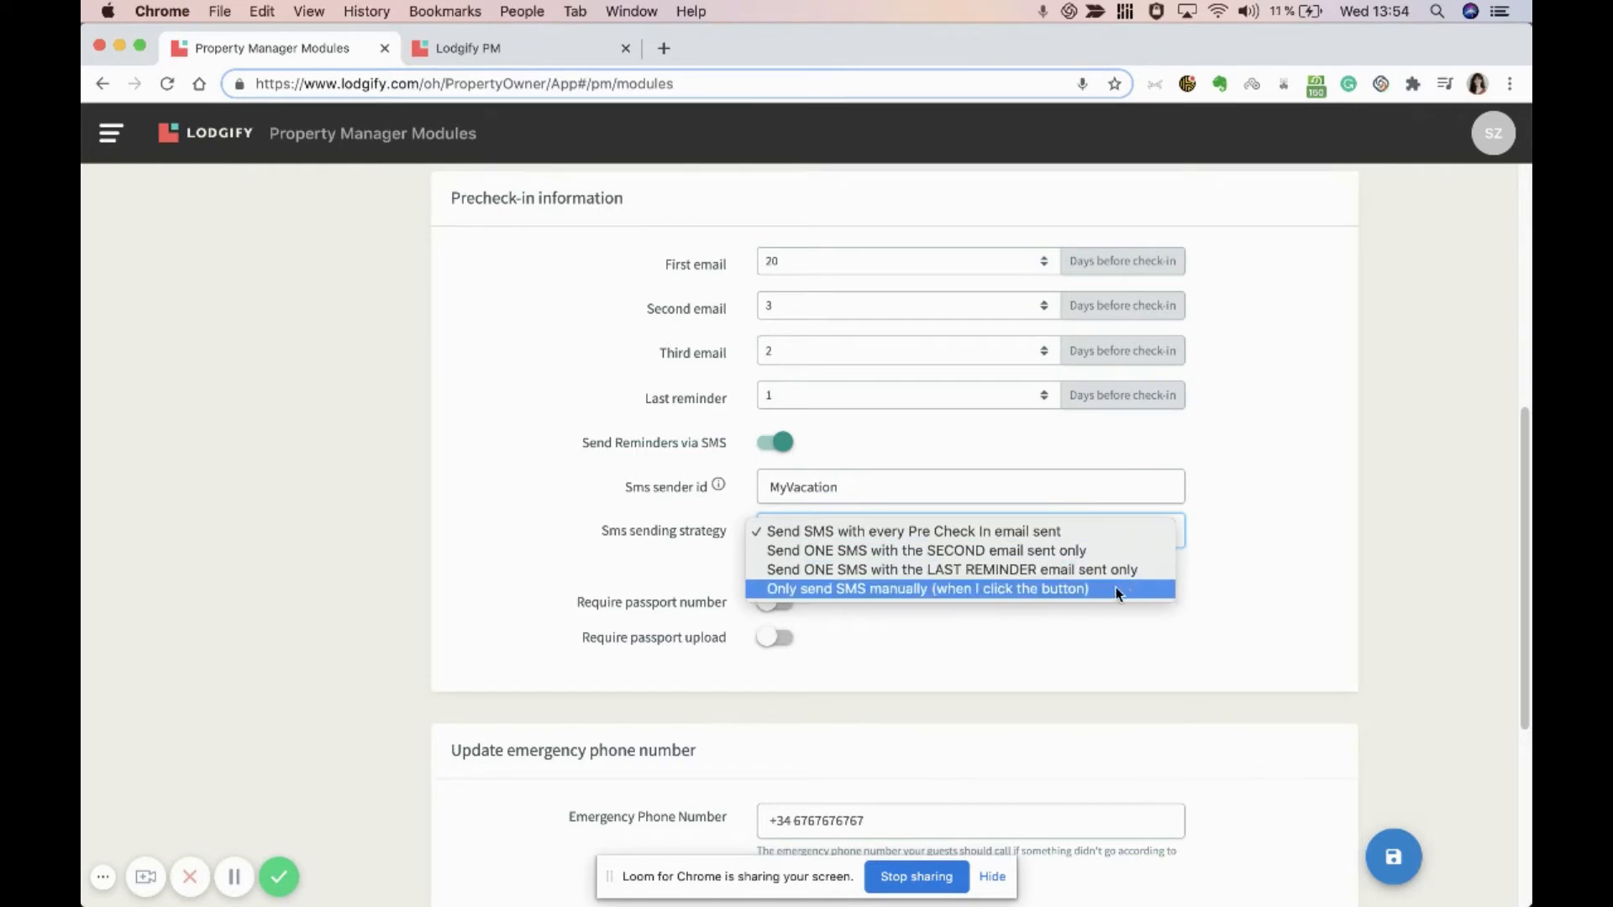
# View the confirmation for sending an SMS manually from the booking's Pre Check-In Form, and return to the guest module settings.
pyautogui.click(487, 49)
pyautogui.click(486, 49)
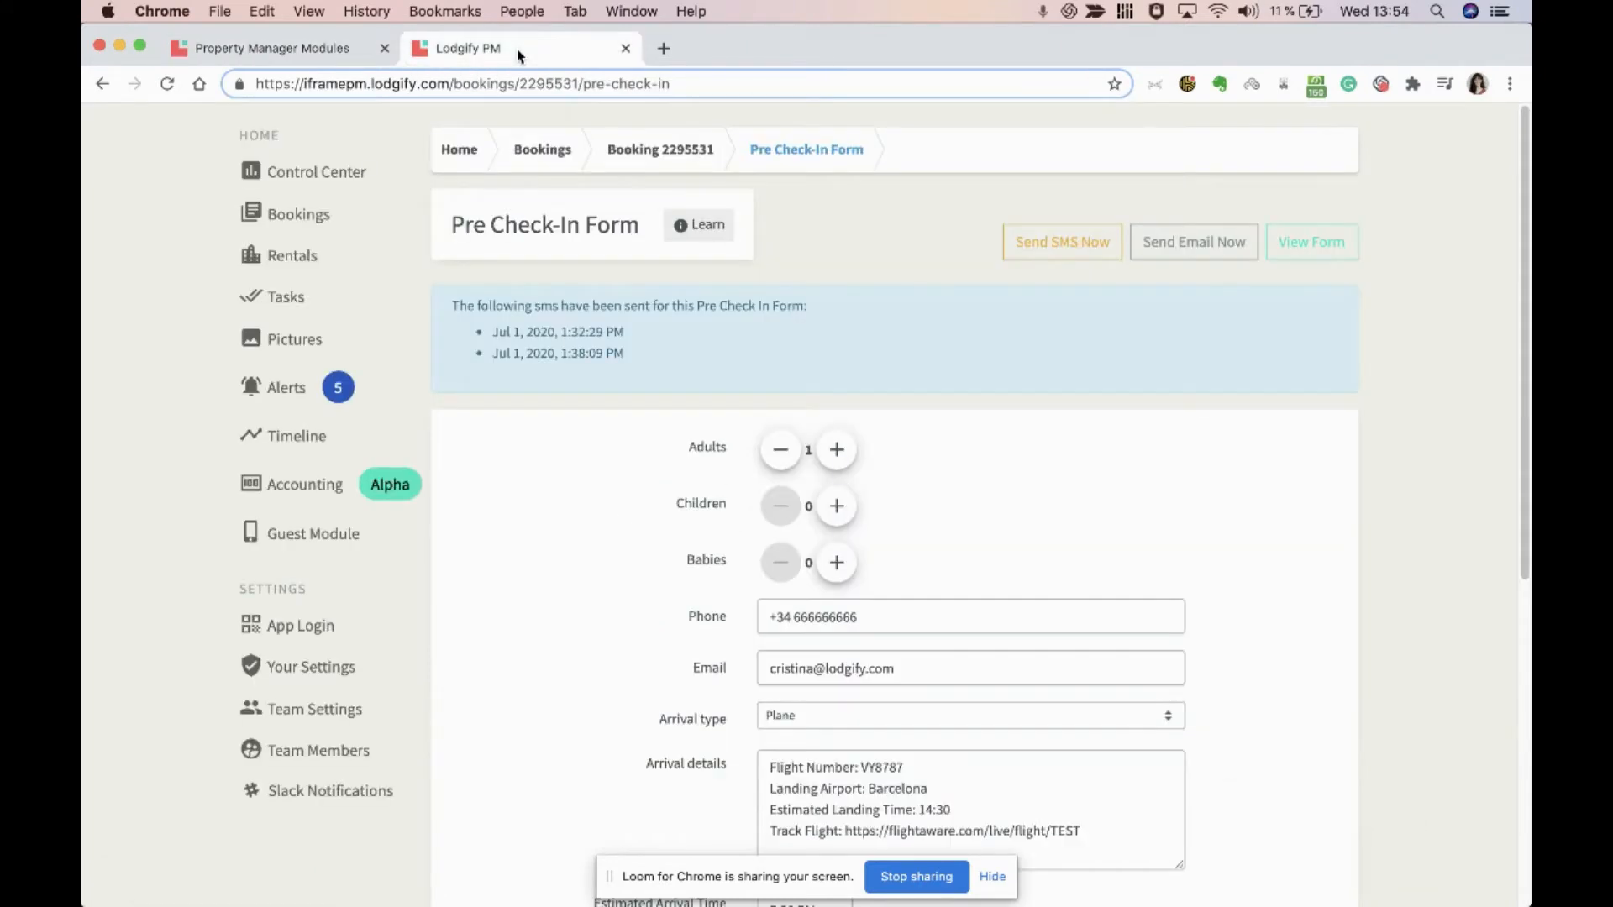
pyautogui.click(1053, 251)
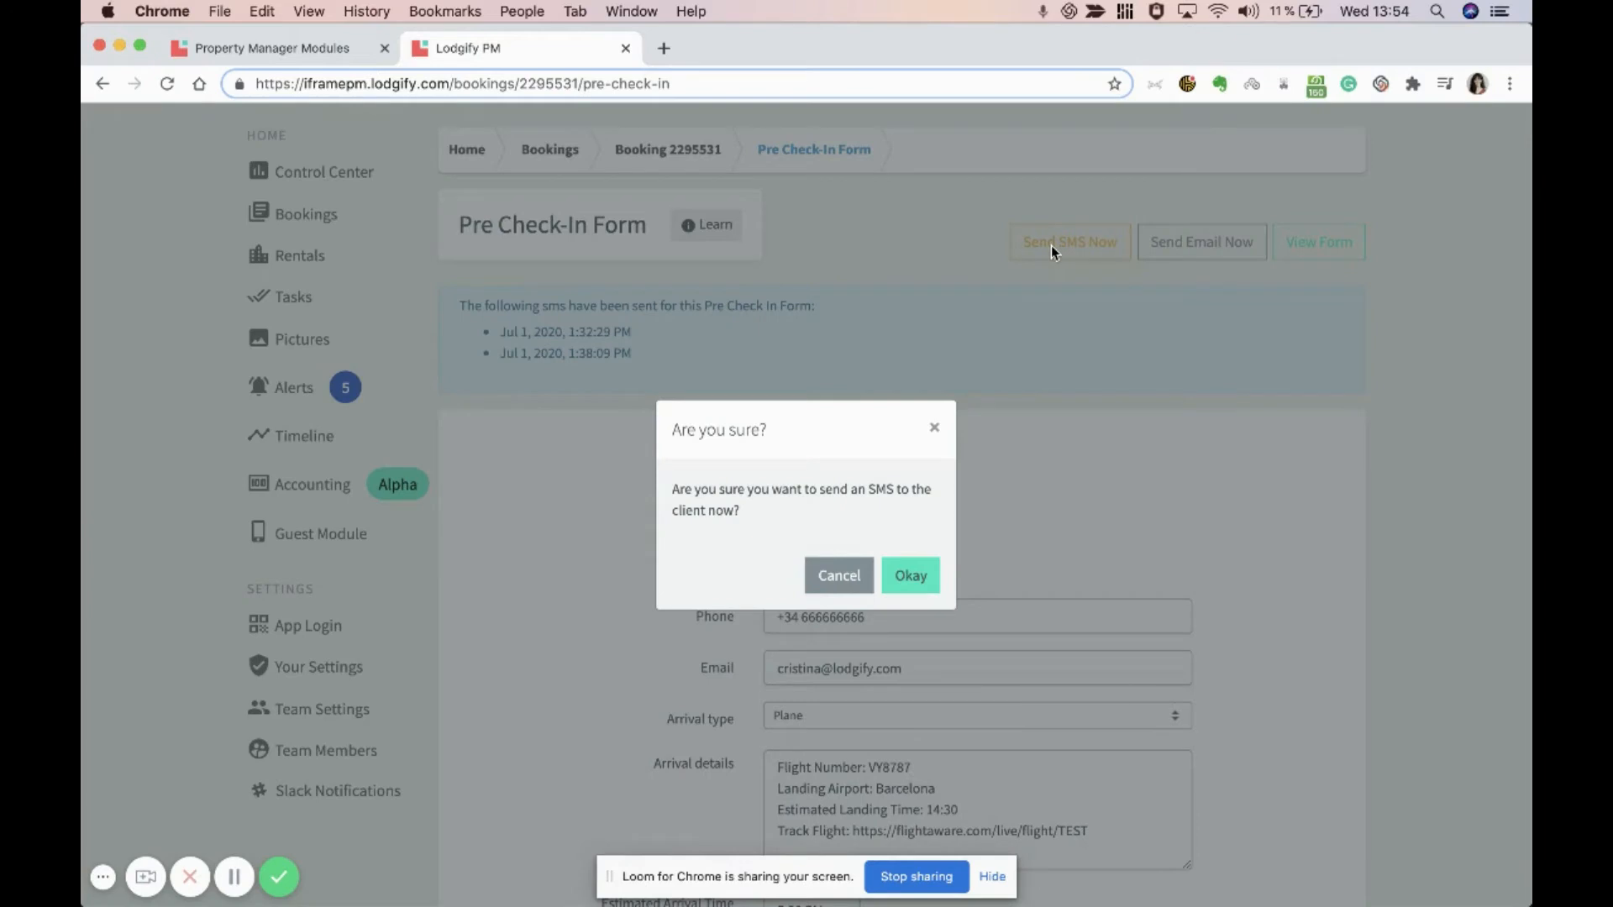
pyautogui.click(297, 52)
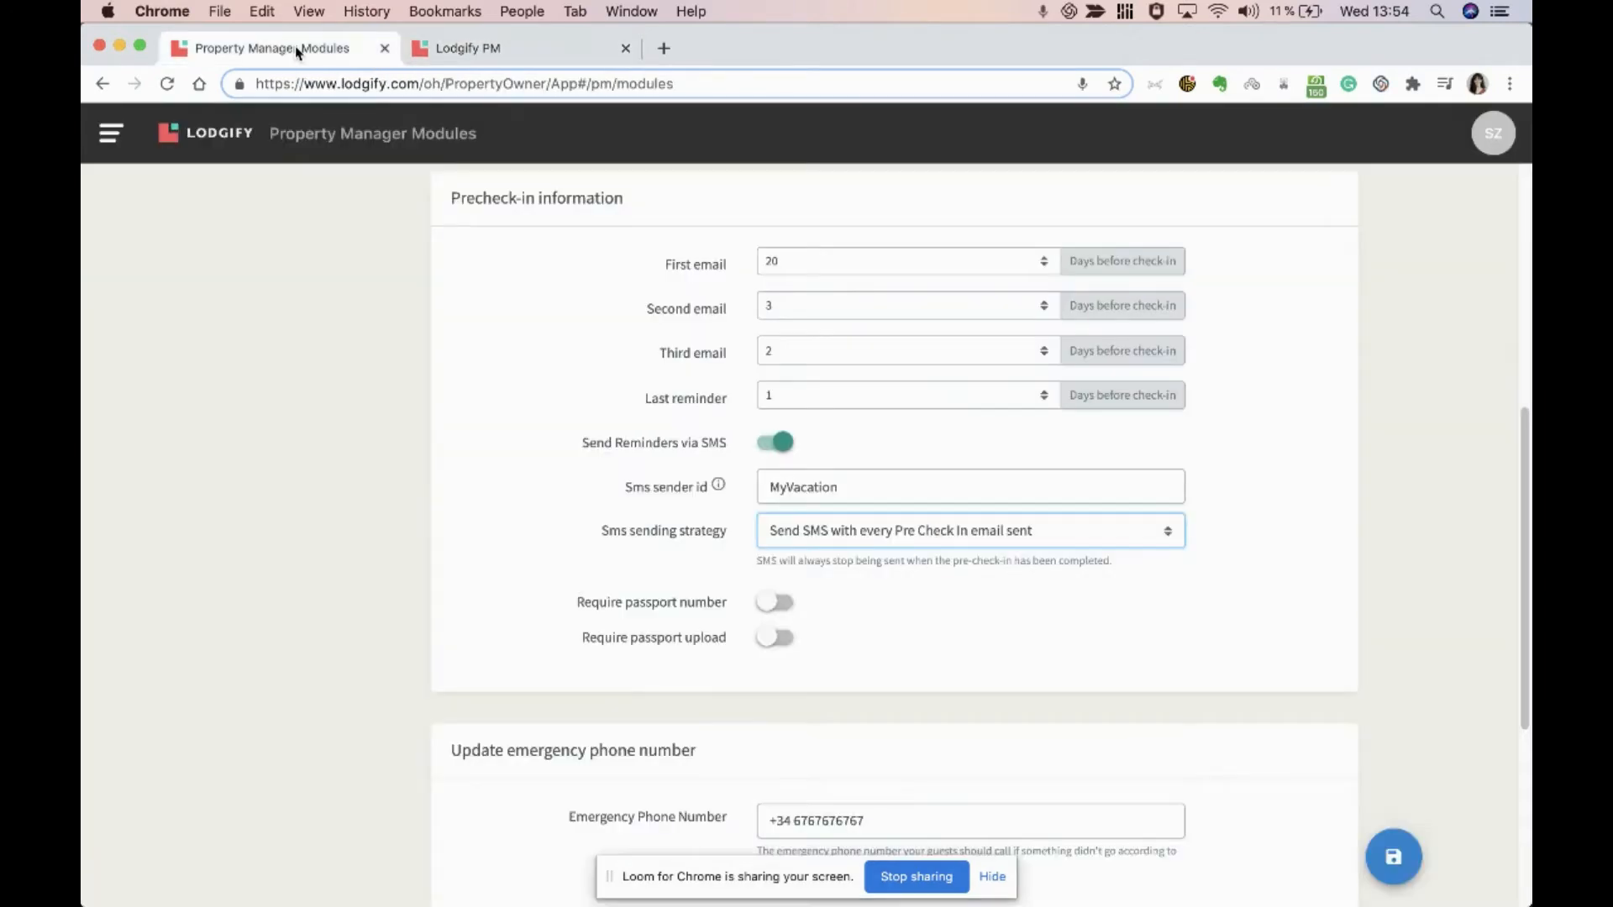
# Require the passport number and passport upload from guests, leaving the acceptance of any legal ID enabled.
pyautogui.click(773, 602)
pyautogui.scroll(-1, 772, 602)
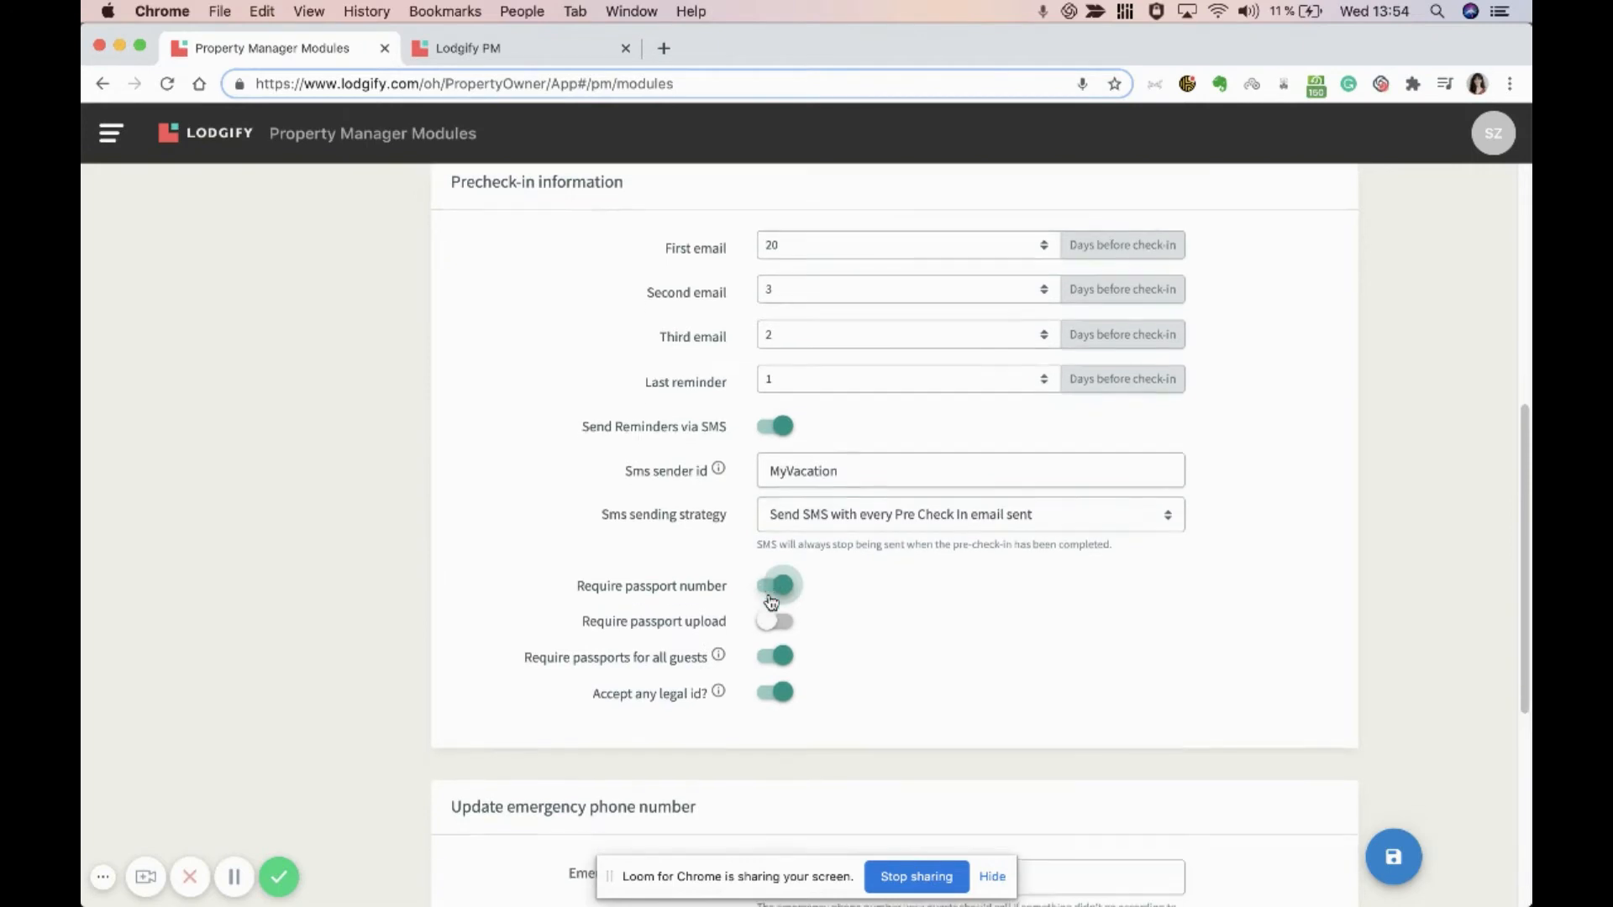
pyautogui.click(780, 618)
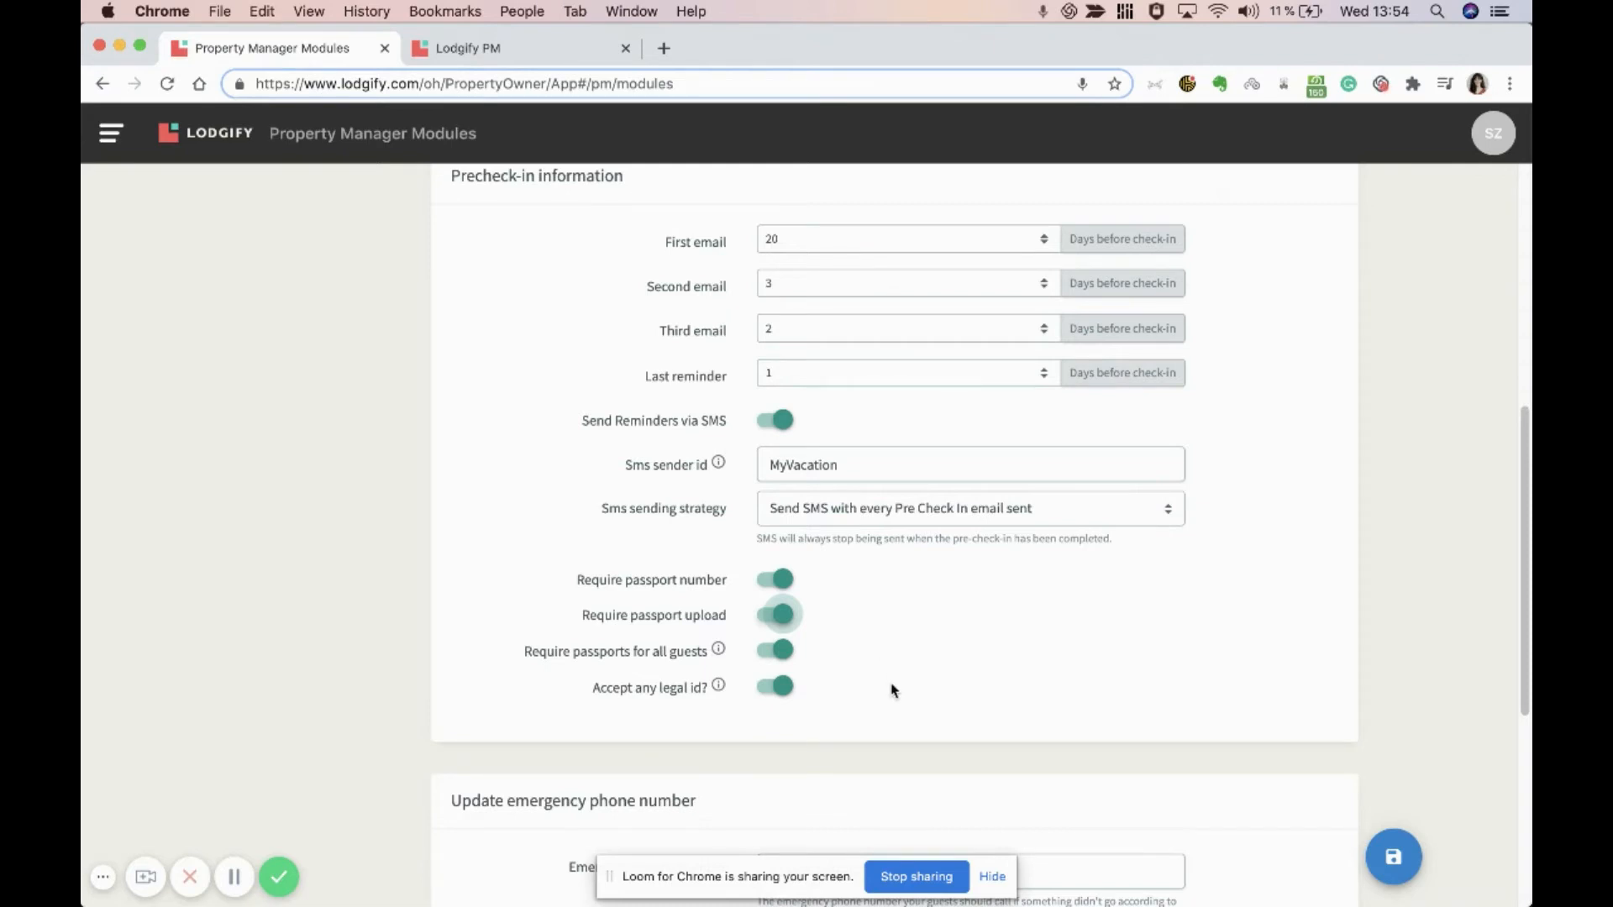
pyautogui.click(777, 687)
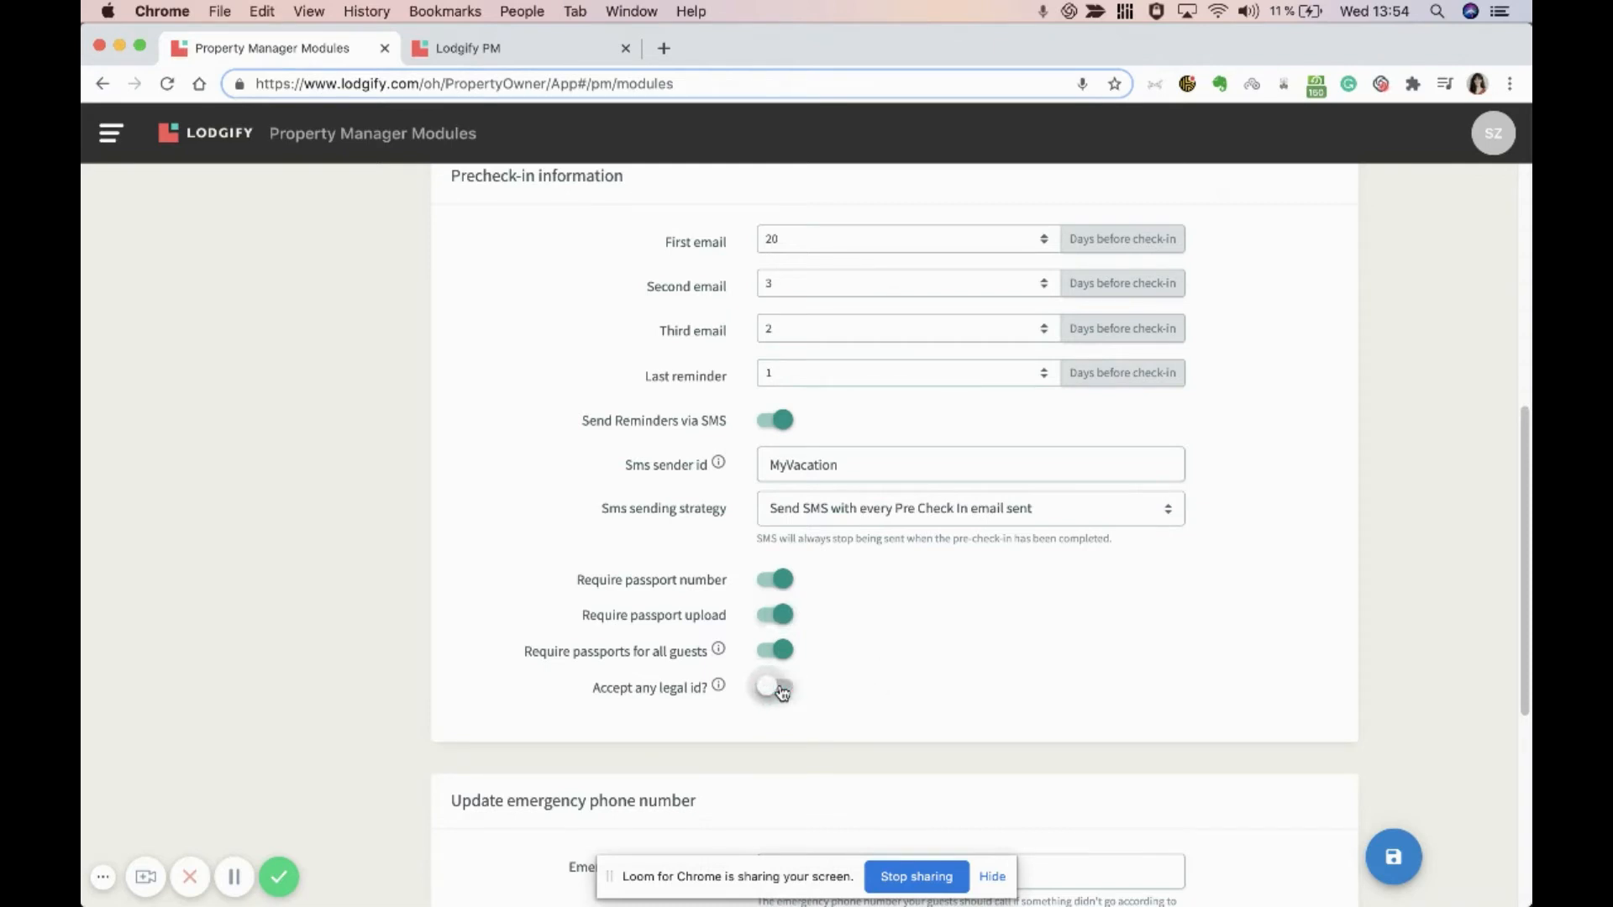
pyautogui.click(780, 689)
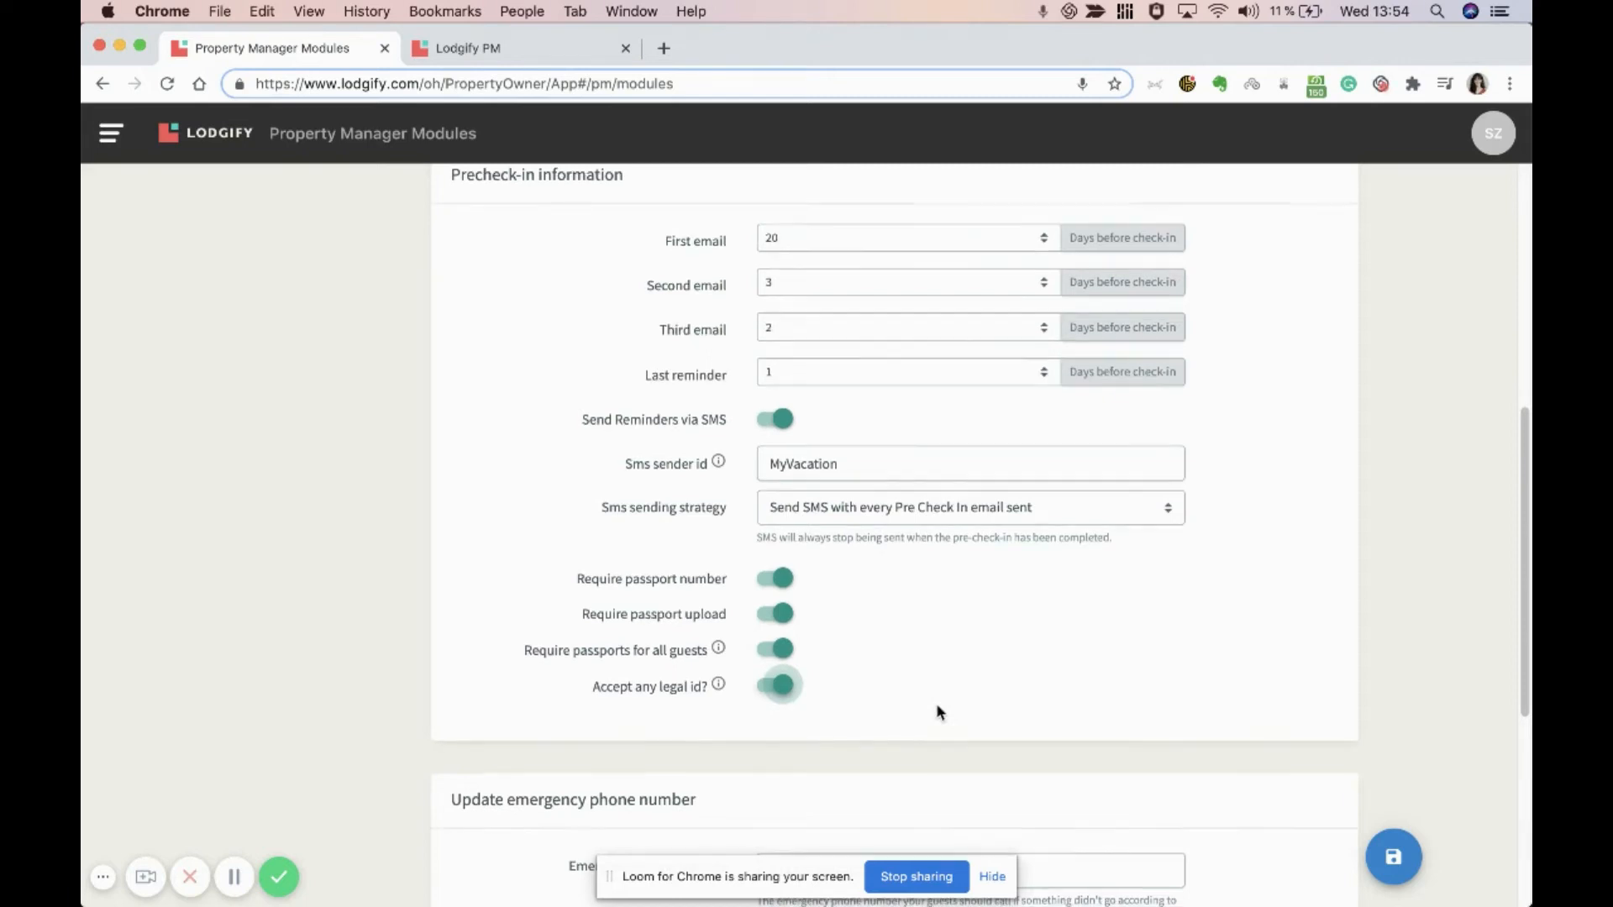
# Review the emergency phone number and company text, and save the guest module's general settings.
pyautogui.scroll(-5, 937, 707)
pyautogui.scroll(-1, 938, 712)
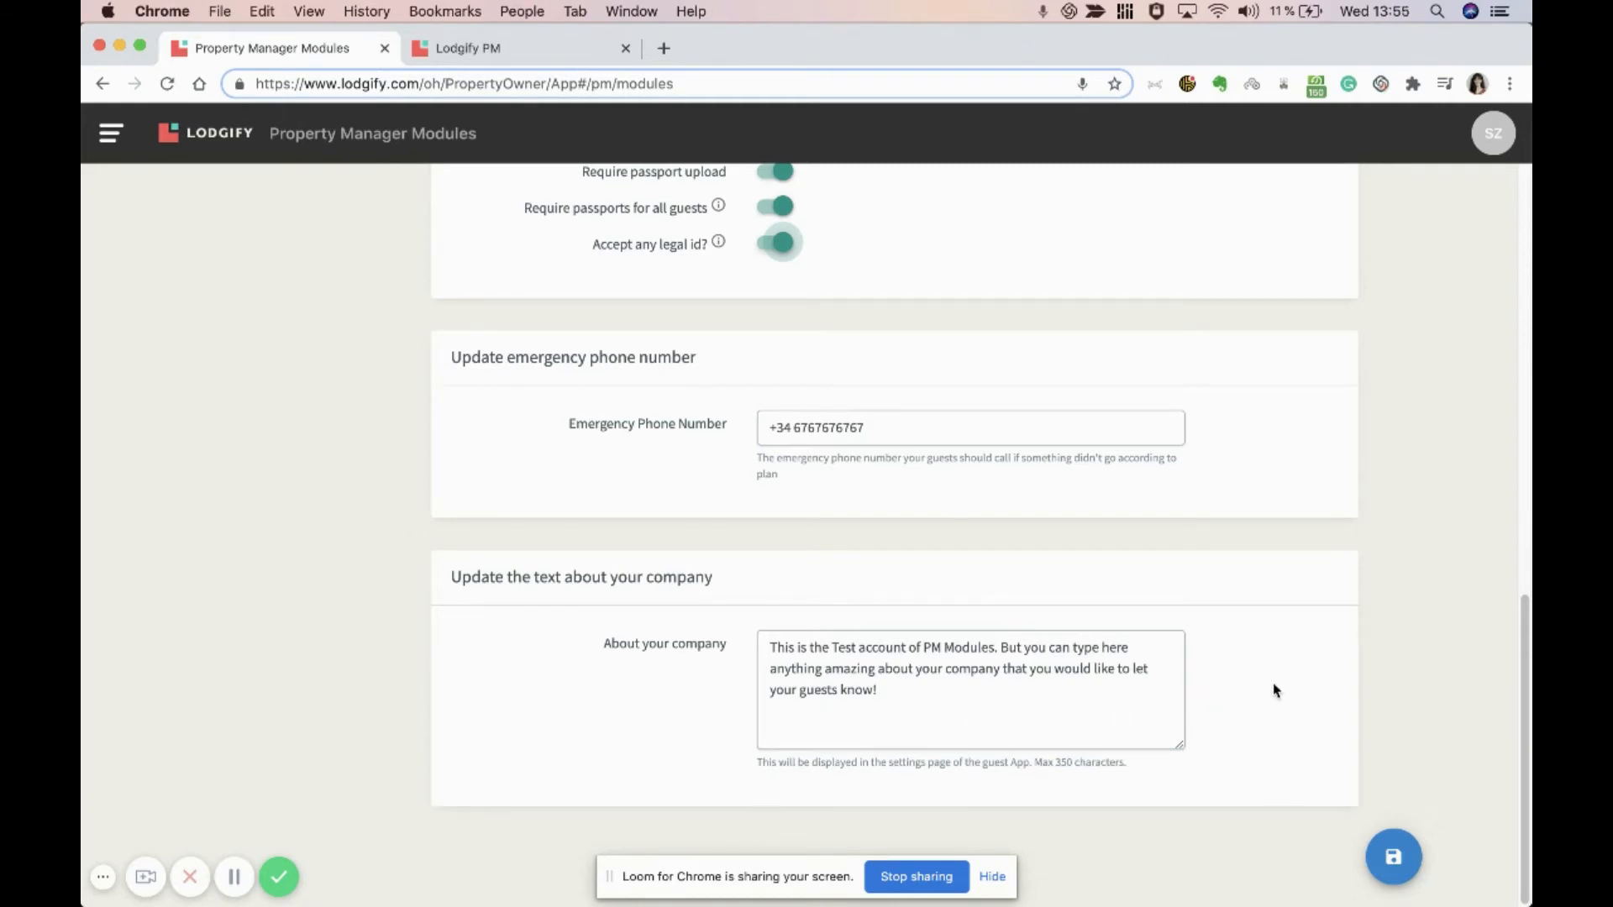
pyautogui.click(1394, 858)
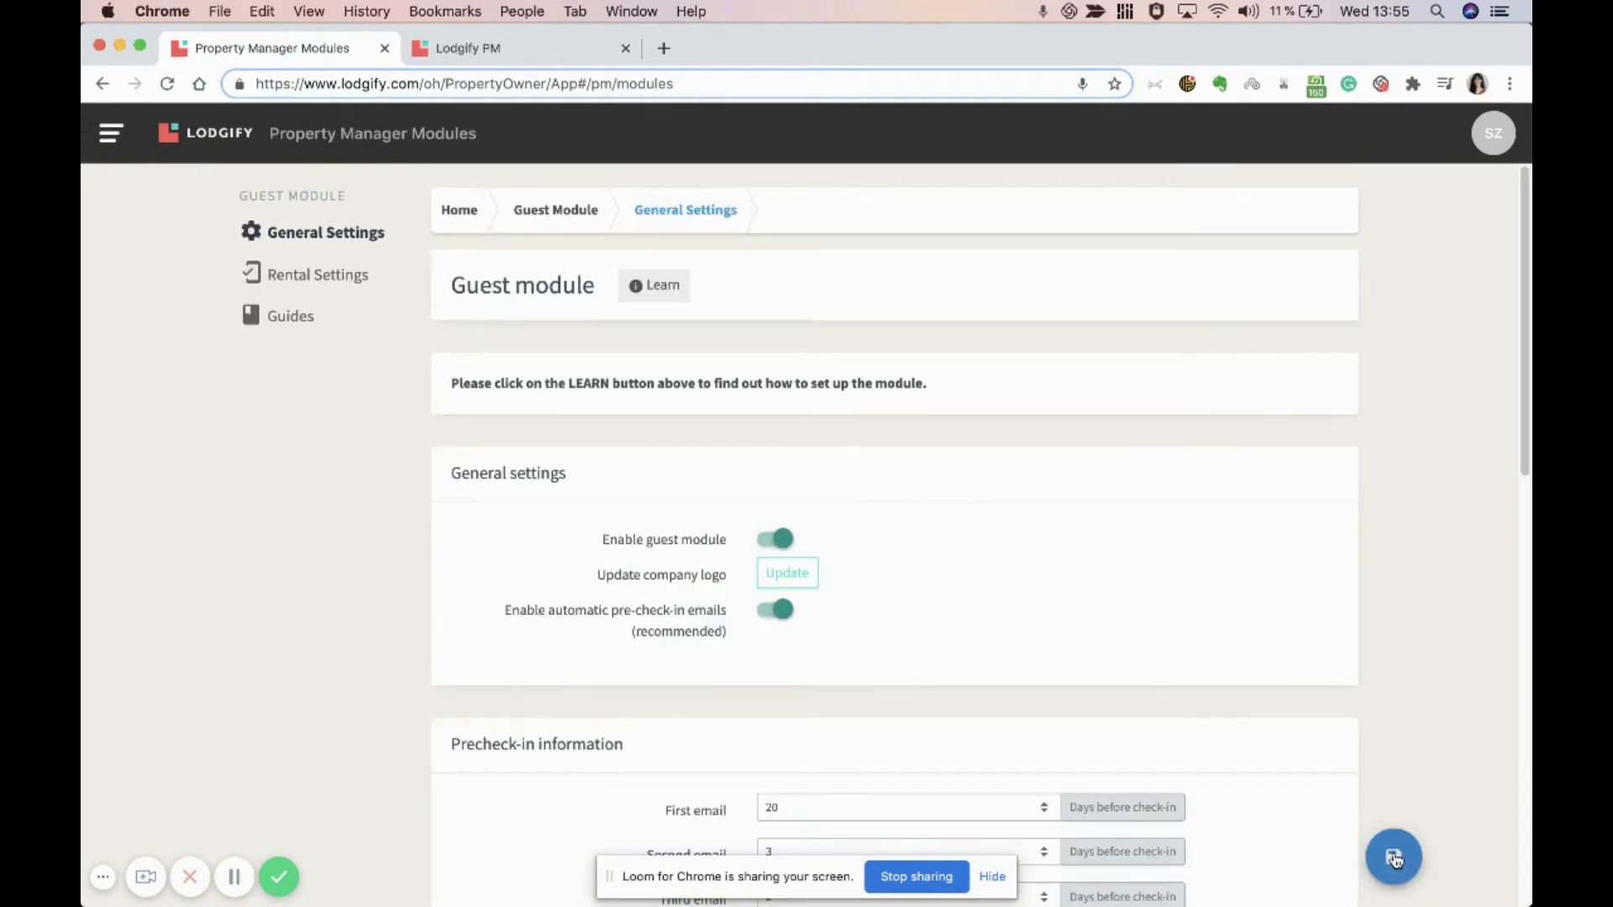
# Open the guest app rental settings for #1 Cully Apartment - Double room and examine its contact, WiFi and door details.
pyautogui.click(346, 284)
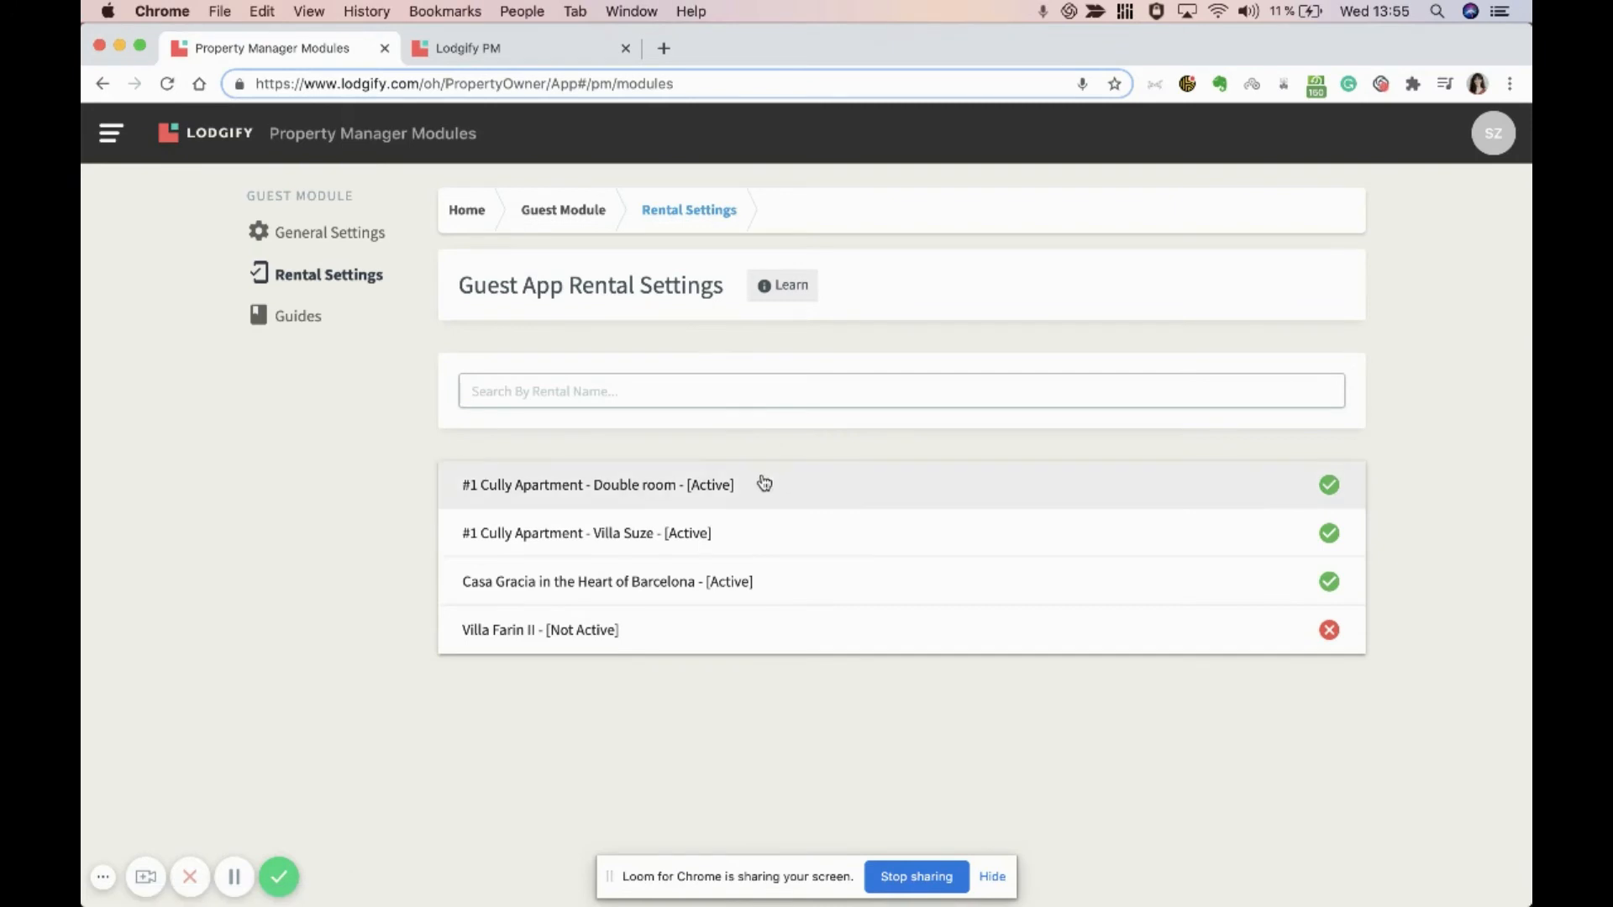
pyautogui.click(763, 488)
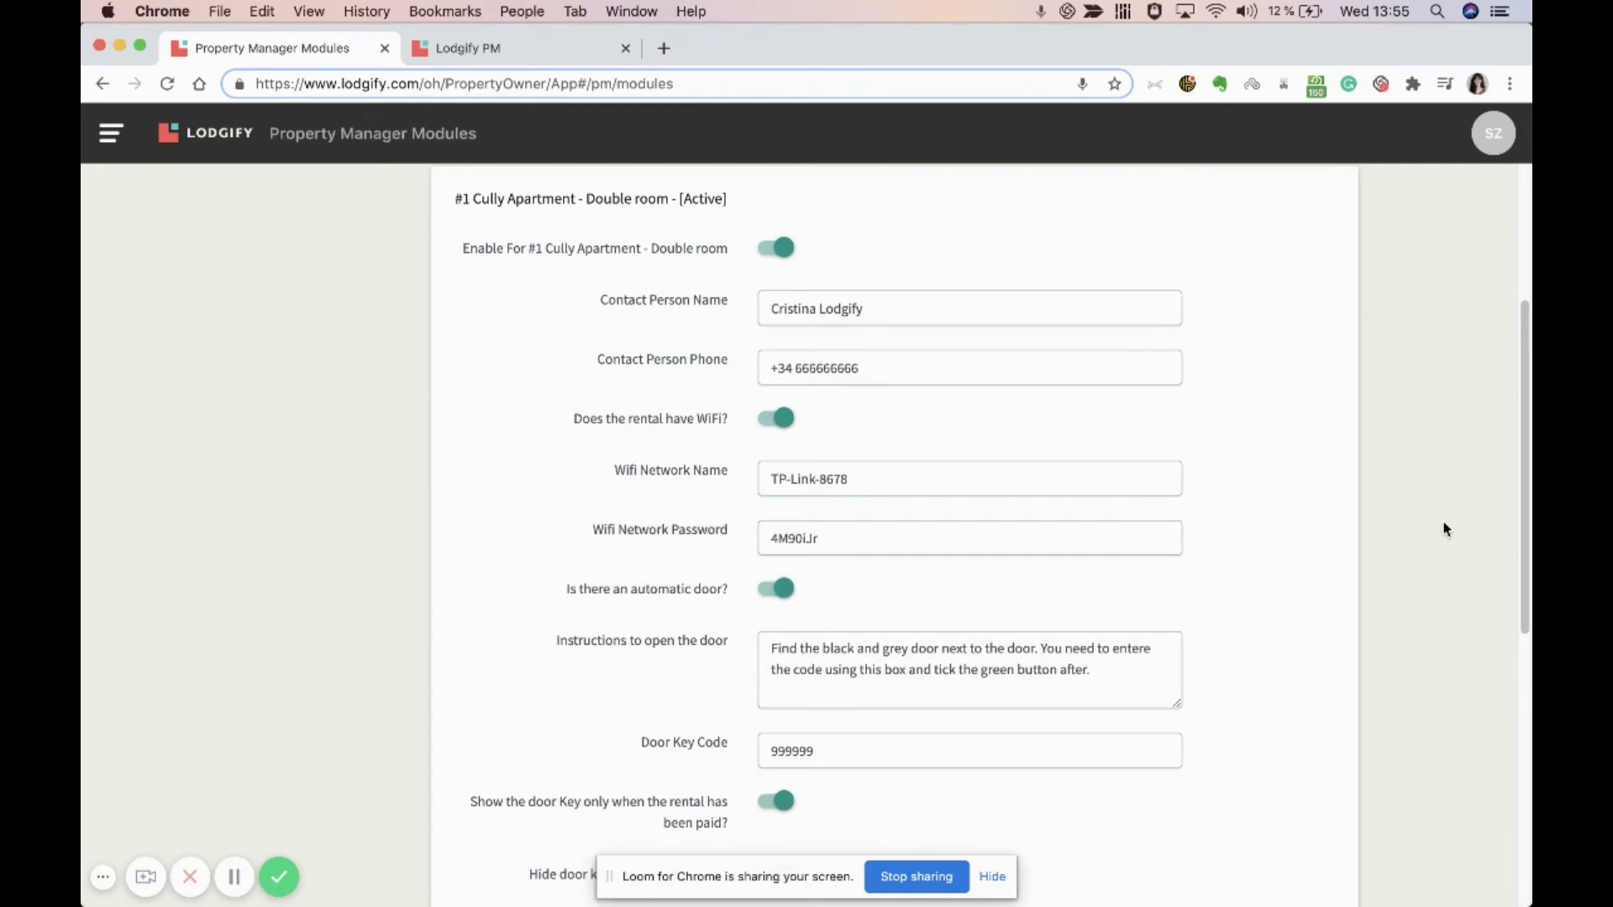
pyautogui.scroll(-5, 1445, 529)
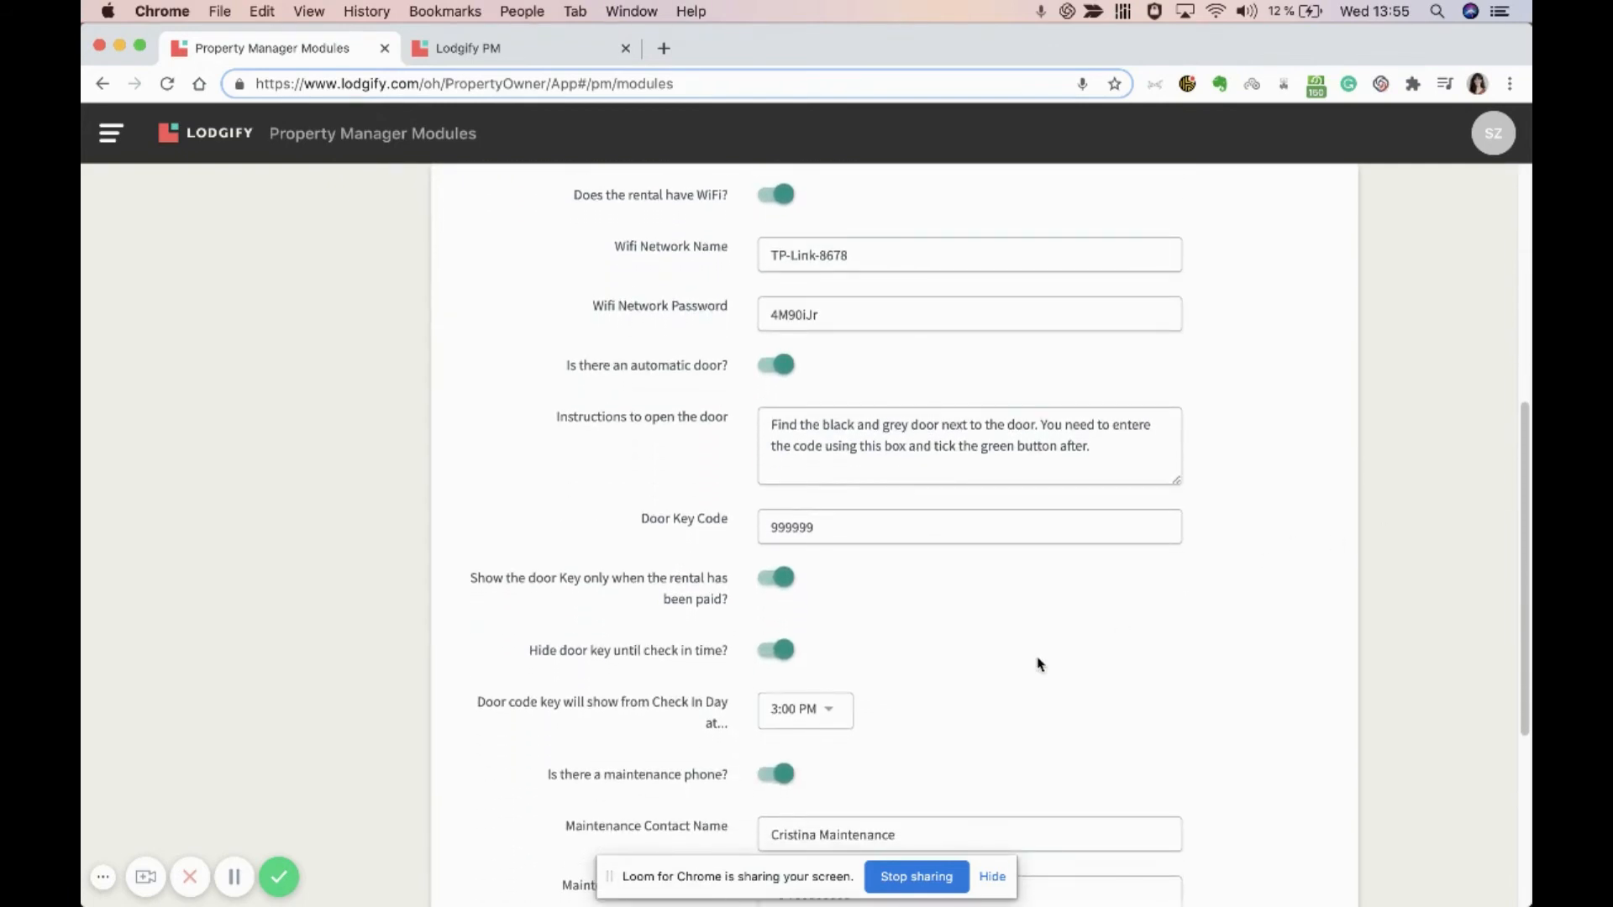
# Switch the paid-only door key display off and on again, and check the door code display time setting.
pyautogui.click(777, 589)
pyautogui.click(778, 588)
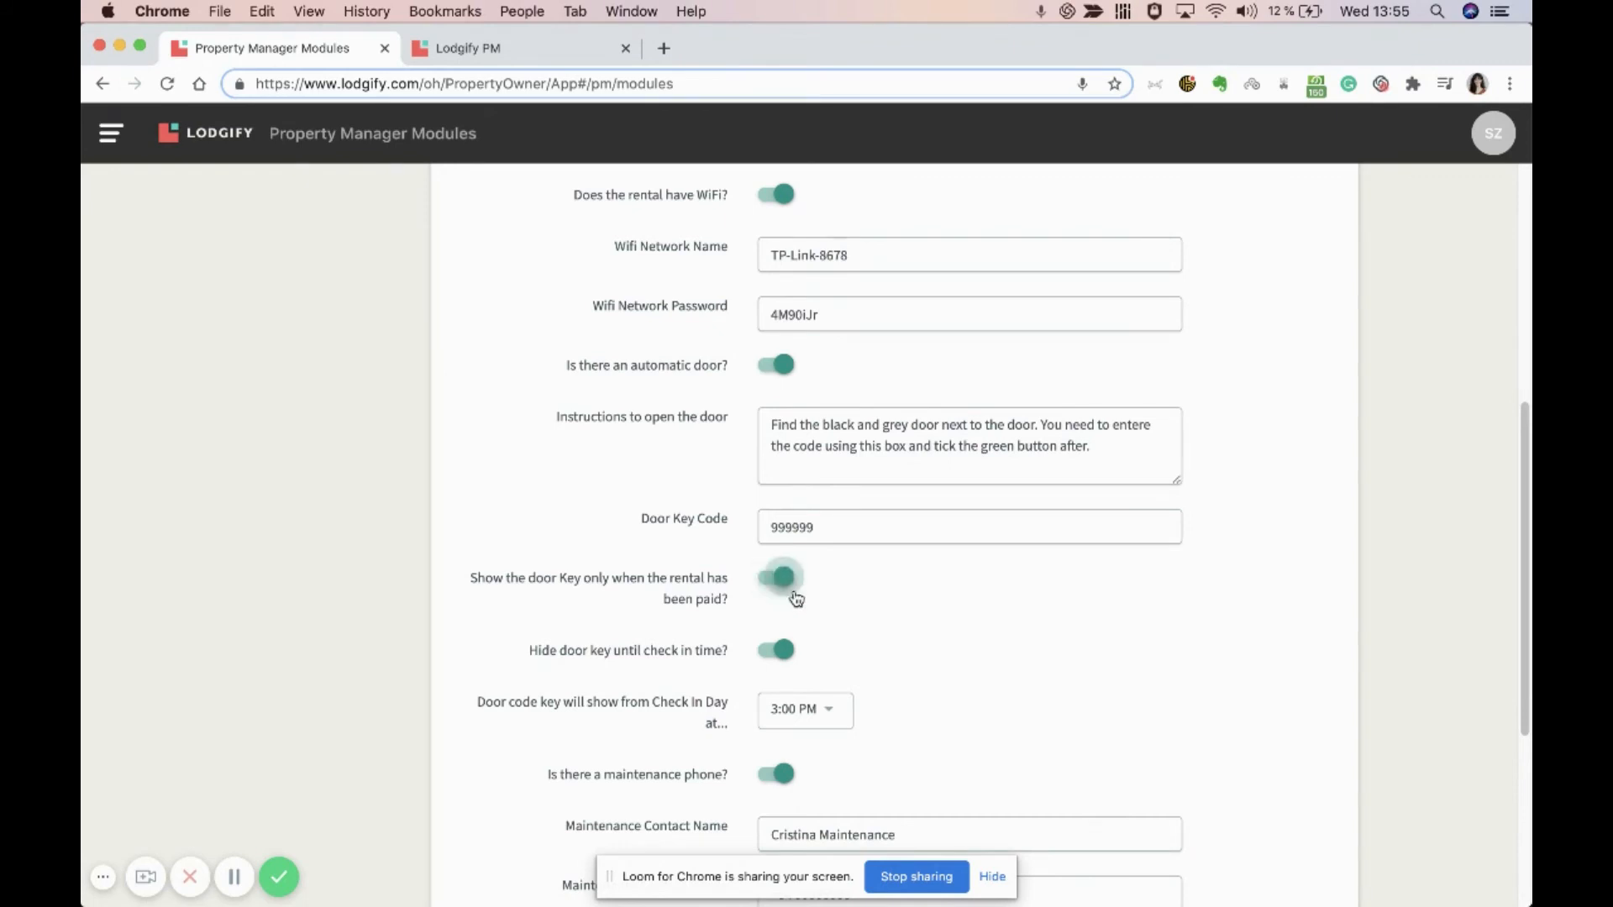
pyautogui.click(820, 710)
pyautogui.scroll(-5, 828, 739)
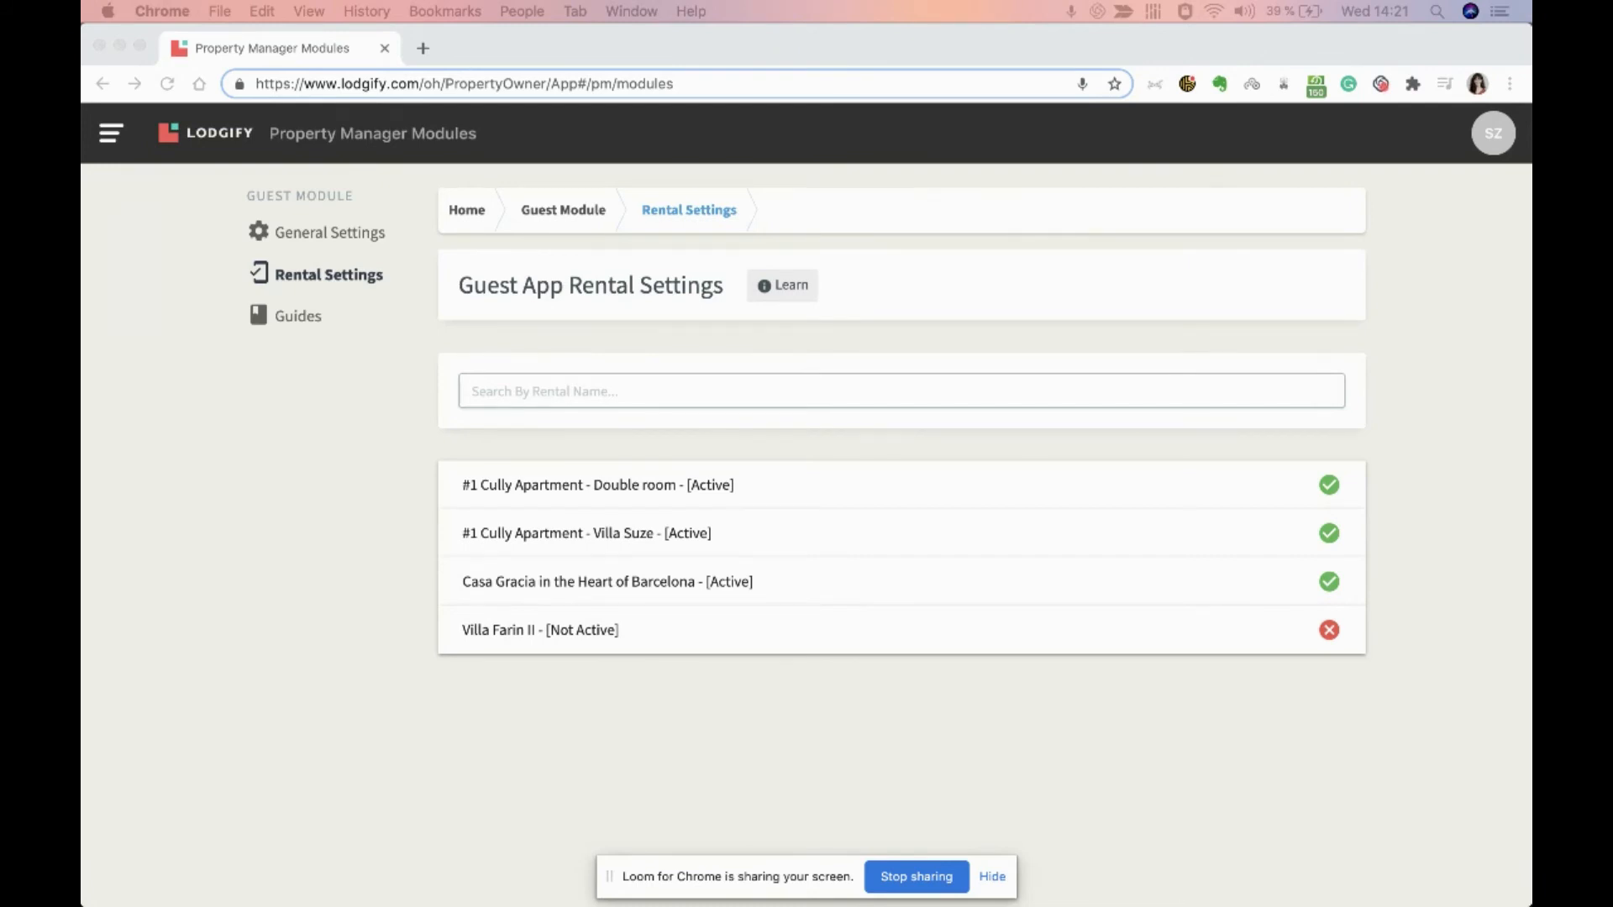
# Open the guest guide of #1 Cully Apartment - Double room for editing and go through its English content.
pyautogui.click(313, 325)
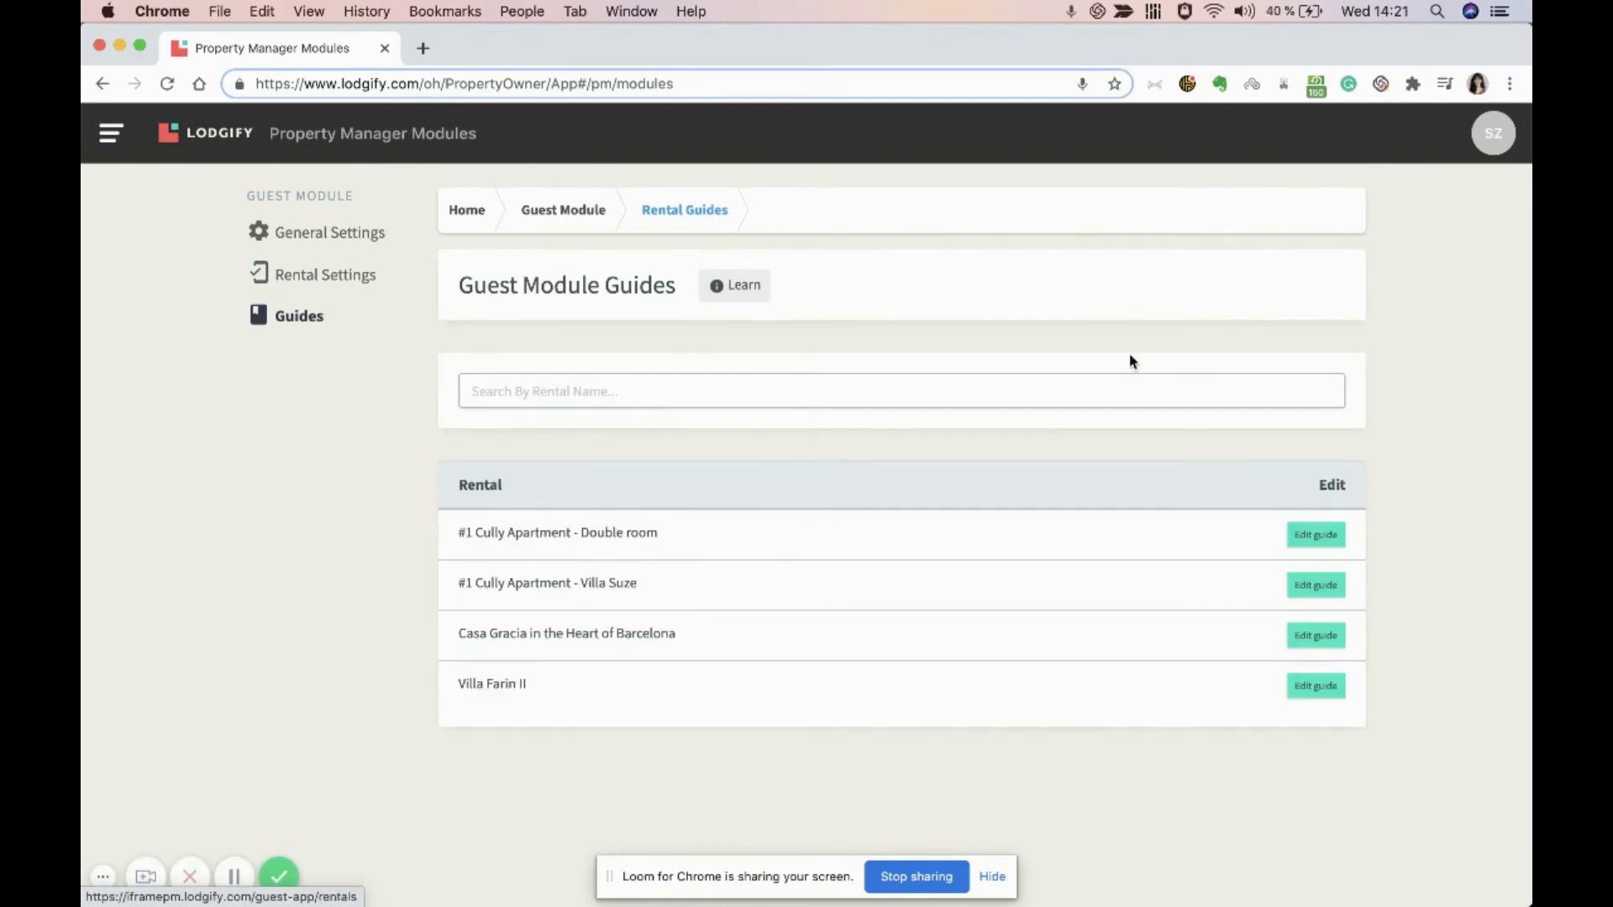
pyautogui.click(1319, 540)
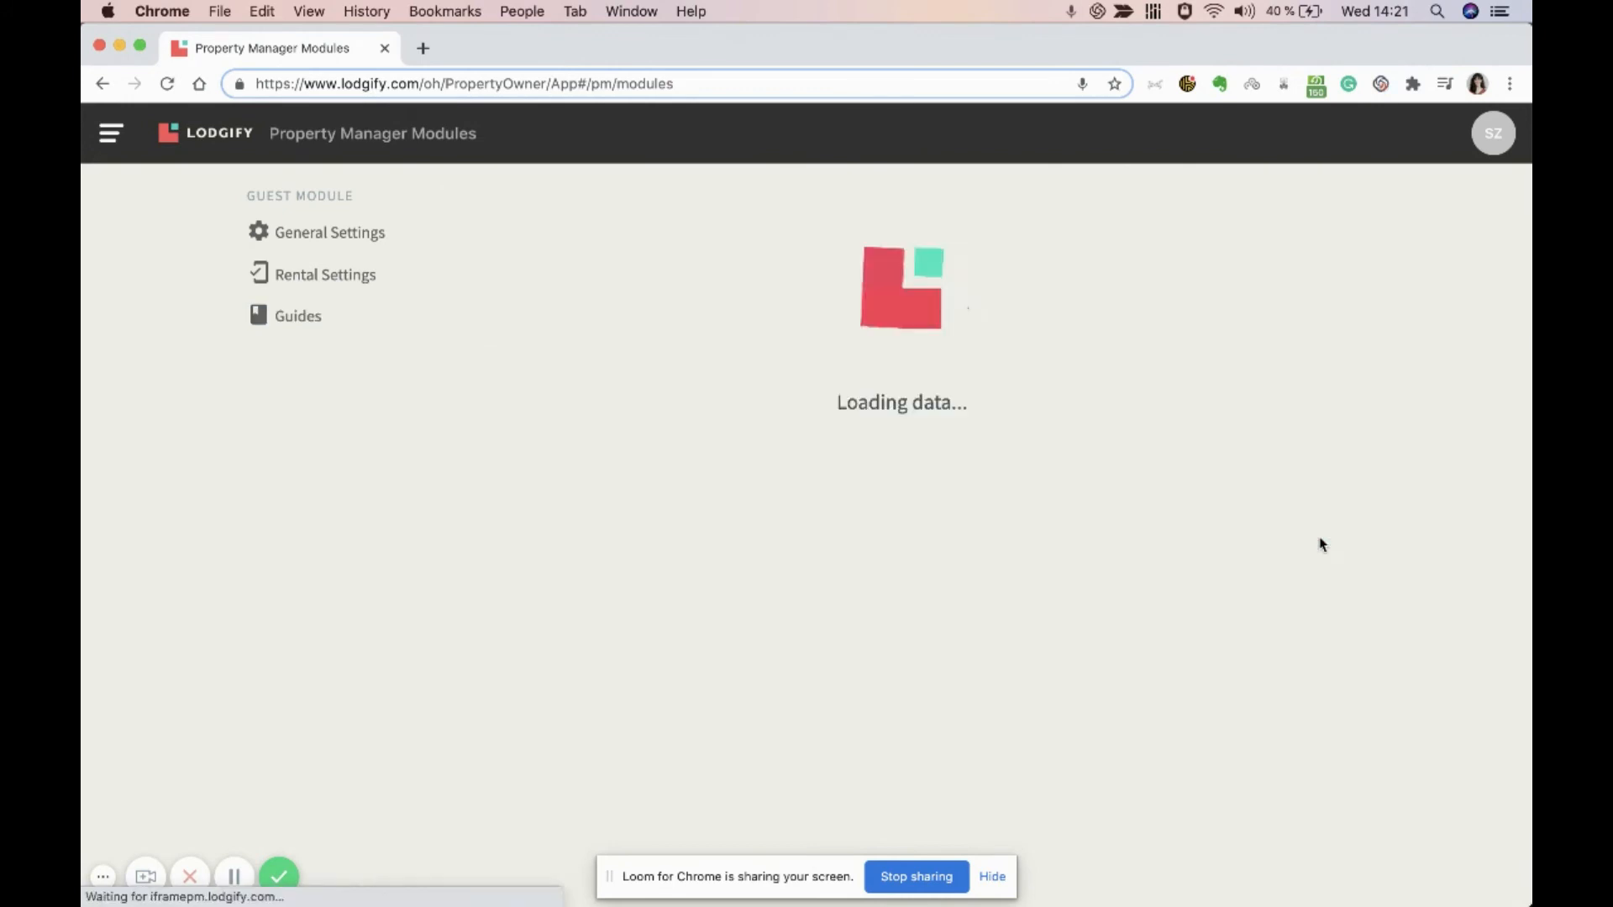
pyautogui.scroll(-6, 1322, 545)
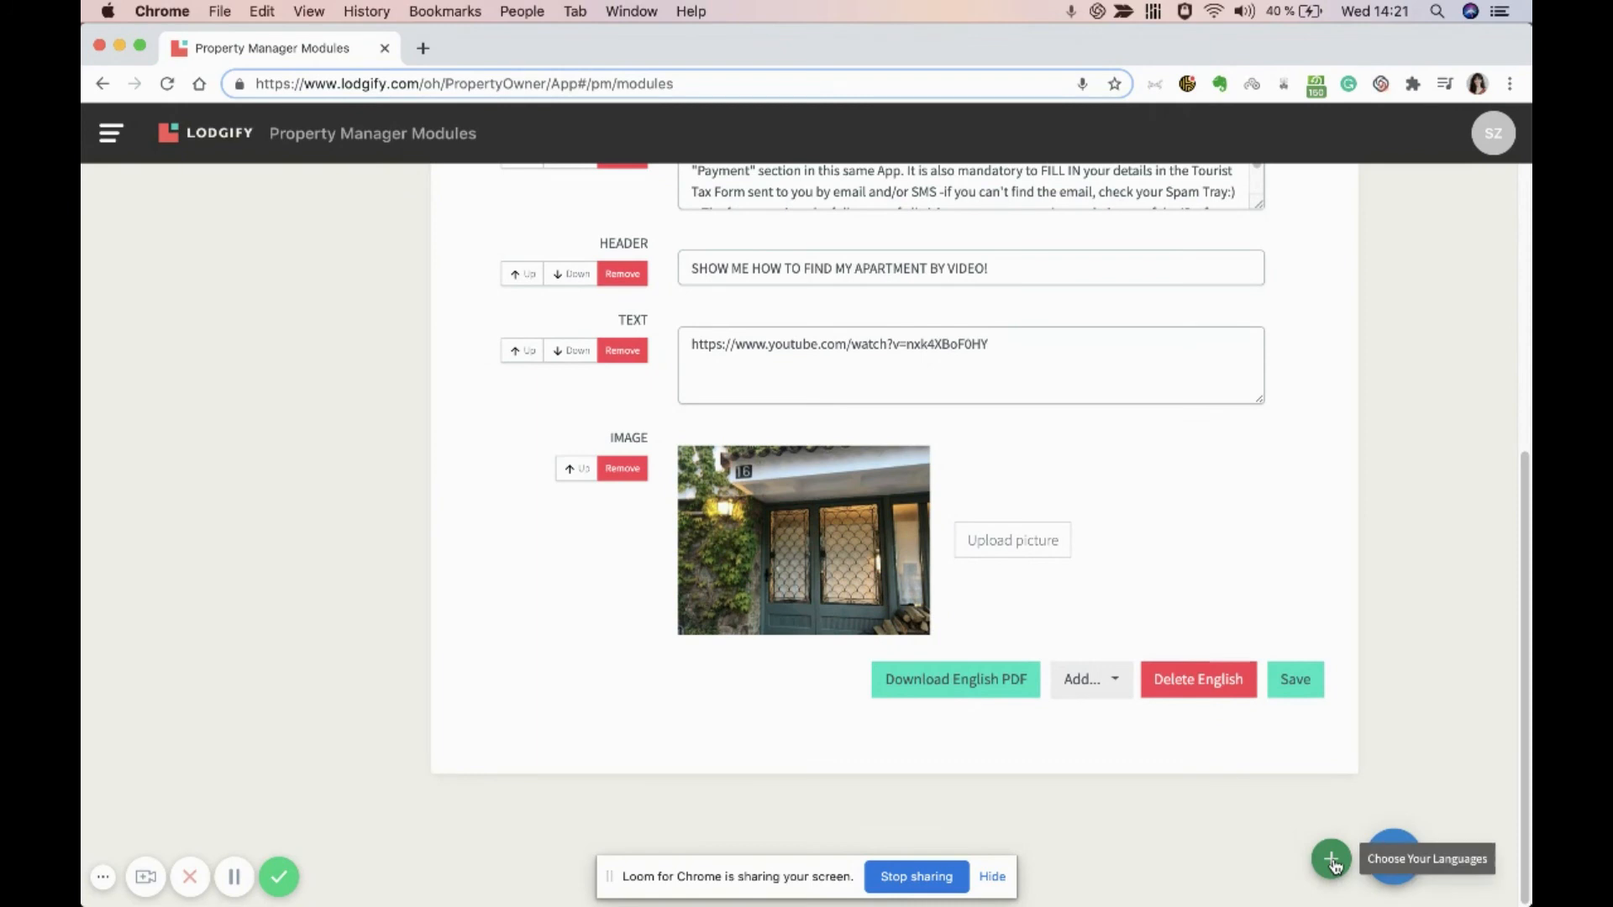
# View the languages available for the guide, close the list, and show the content types that can be added.
pyautogui.click(1333, 861)
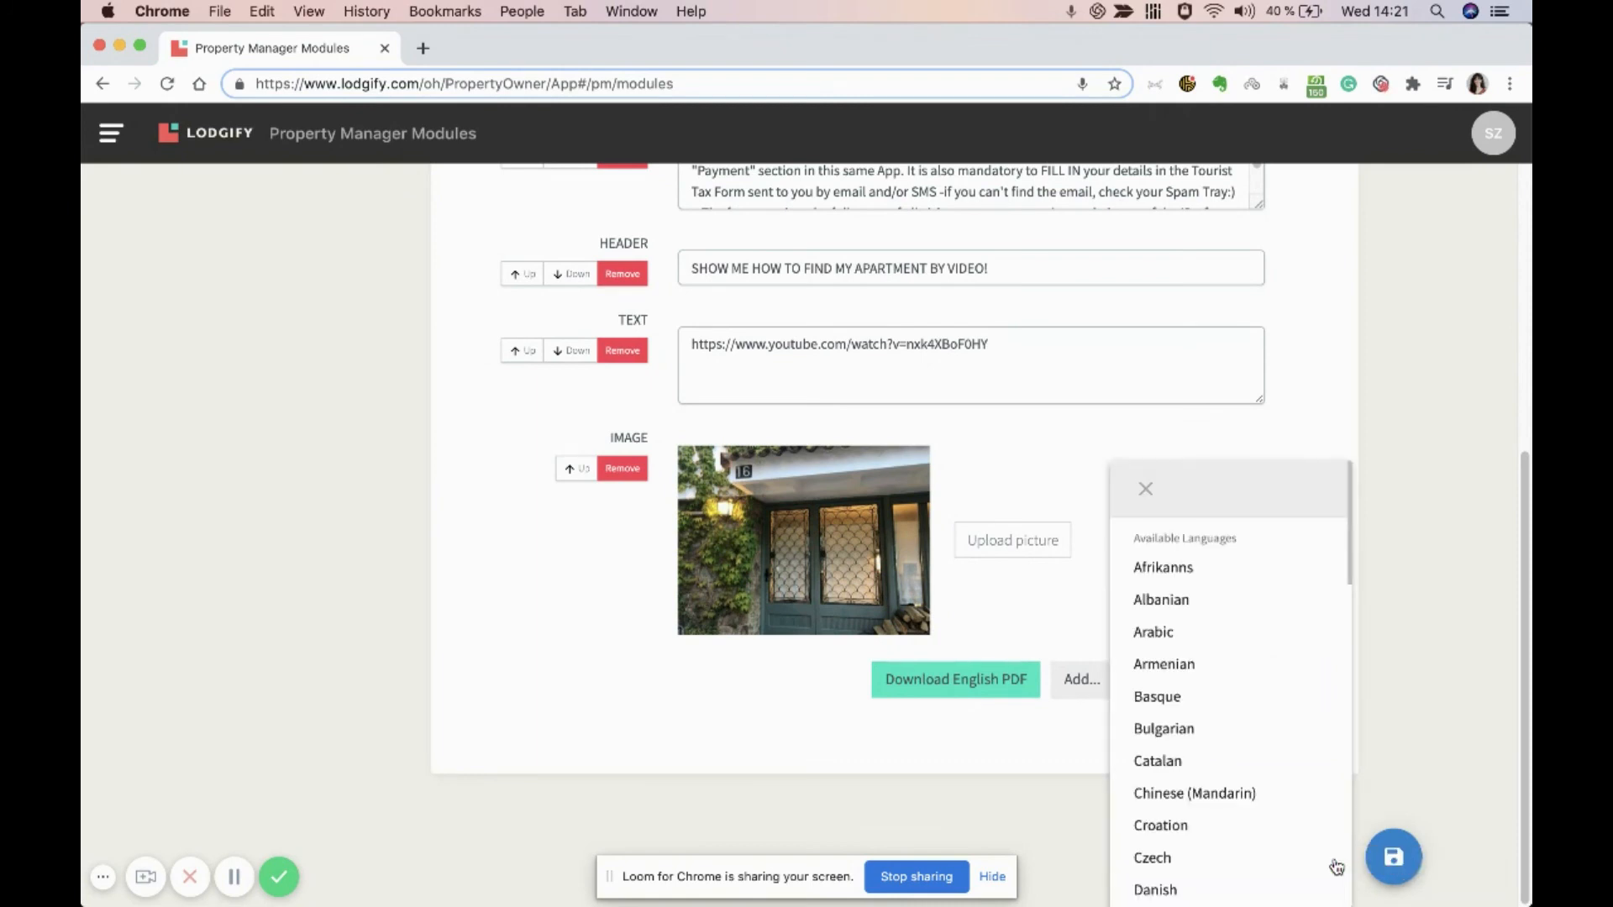
pyautogui.click(1147, 494)
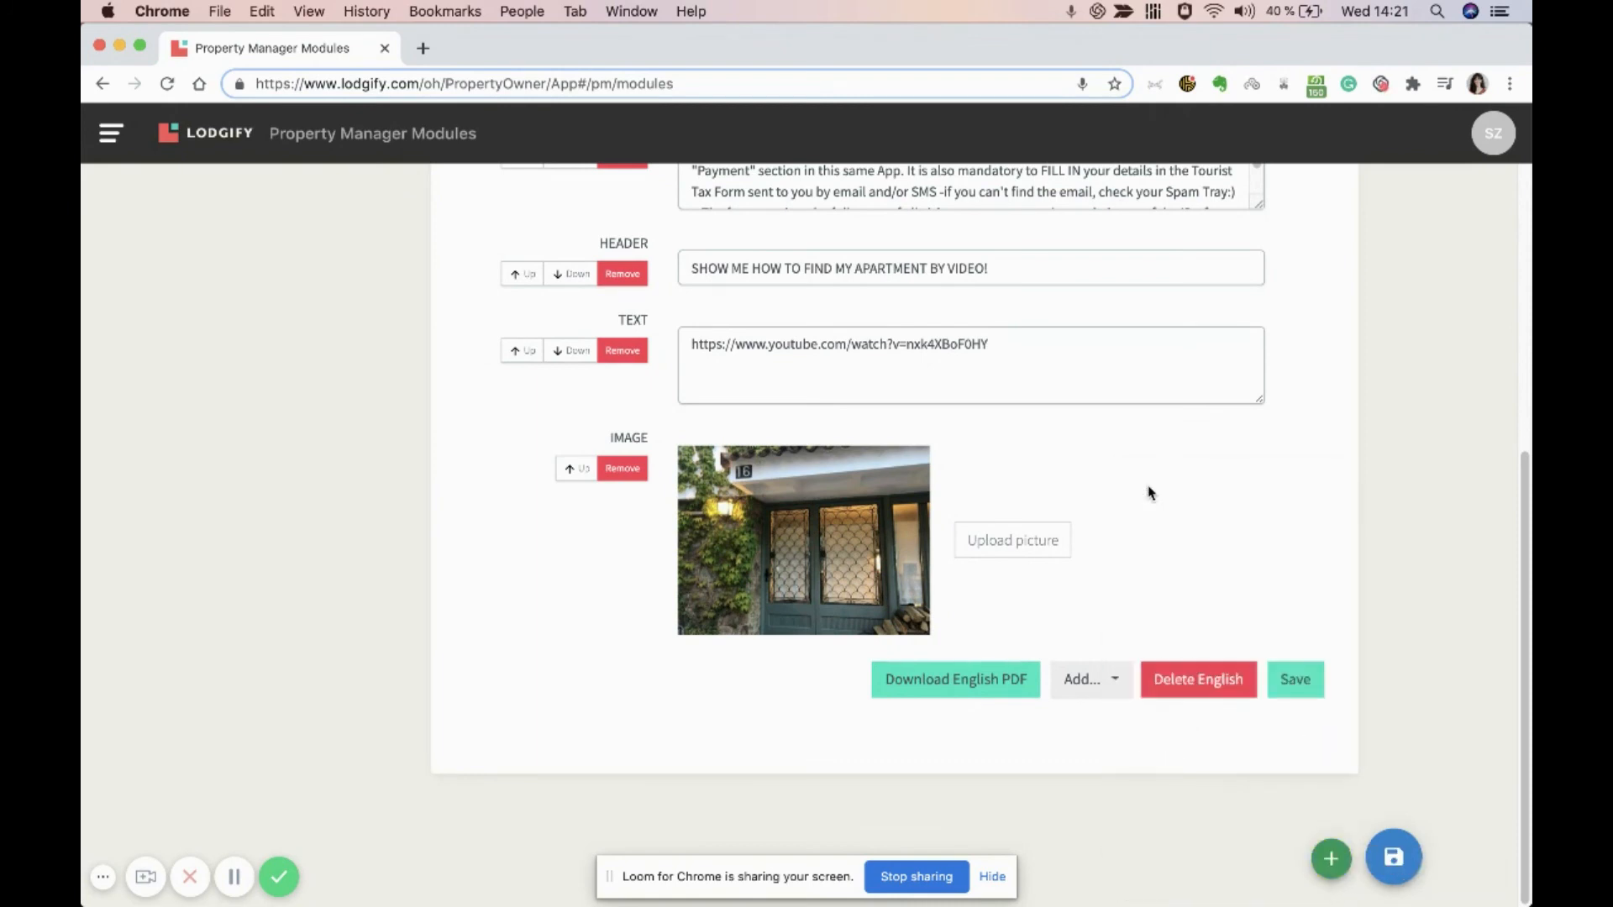
pyautogui.click(1121, 686)
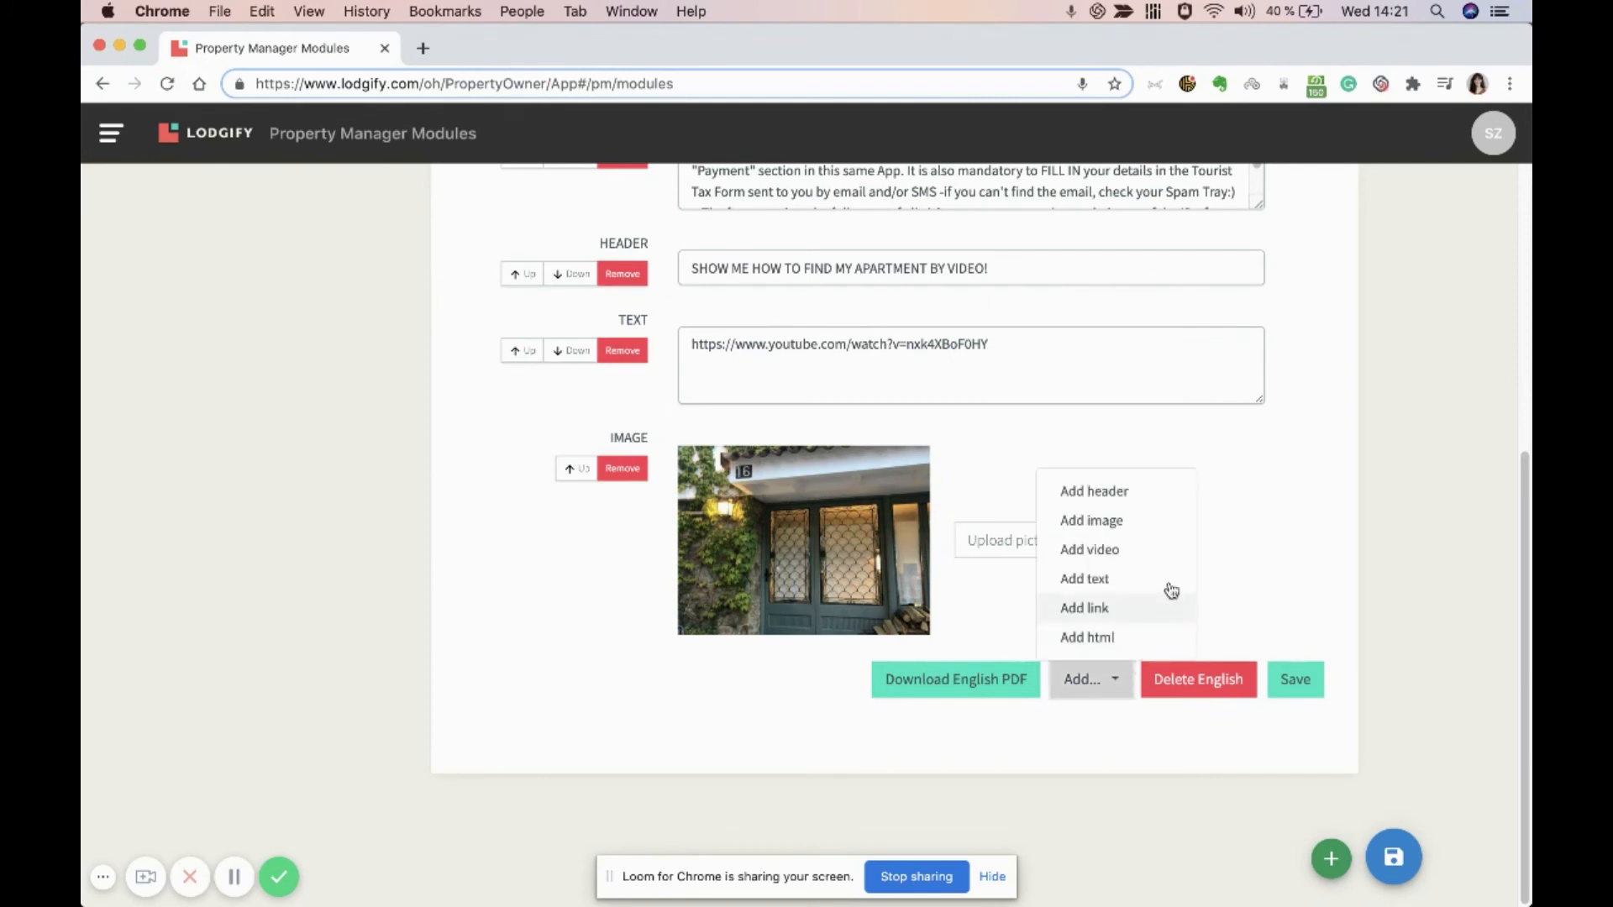
# Move the header "SHOW ME HOW TO FIND MY APARTMENT BY VIDEO!" below its YouTube link text and back above it.
pyautogui.click(1312, 560)
pyautogui.click(558, 274)
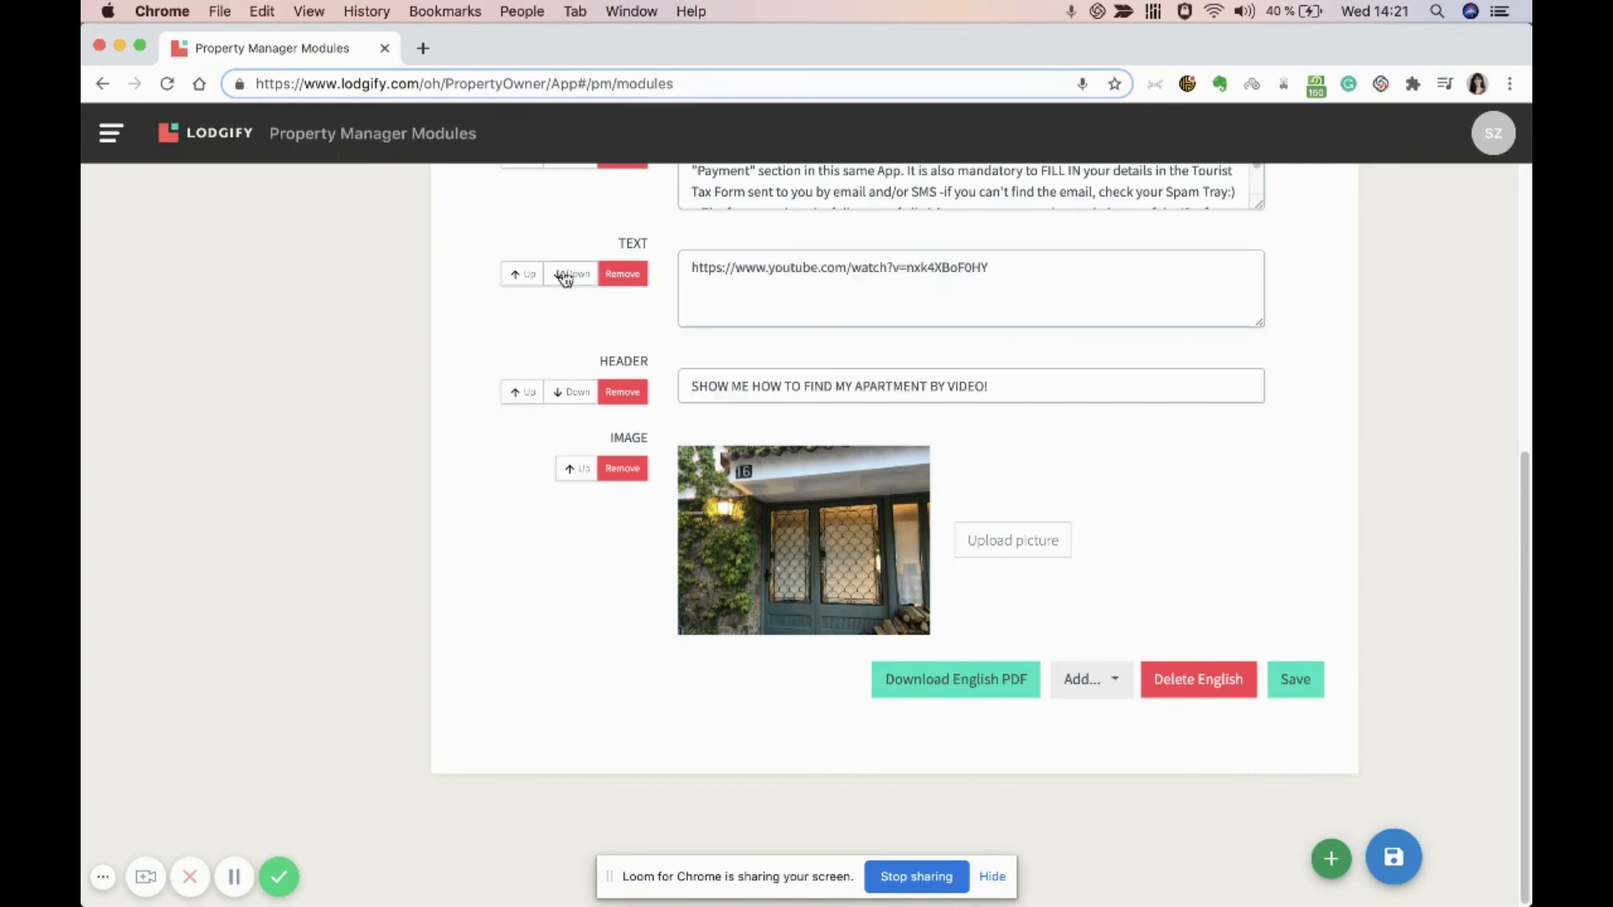
pyautogui.click(522, 393)
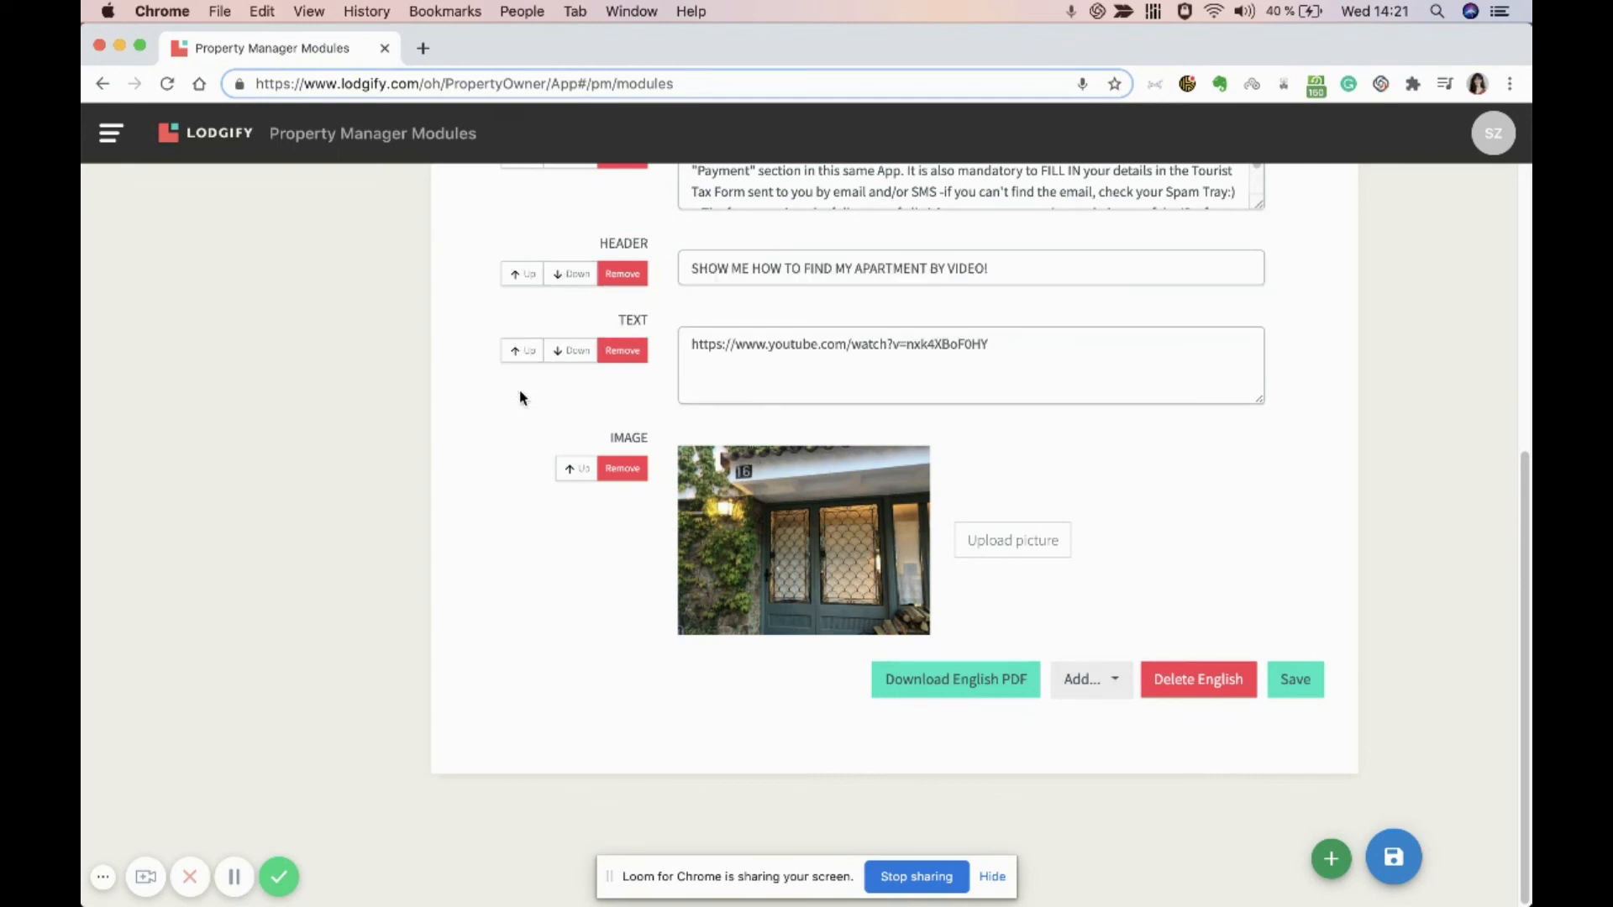
# Save the guest guide of #1 Cully Apartment - Double room and download its English version as a PDF.
pyautogui.click(1394, 857)
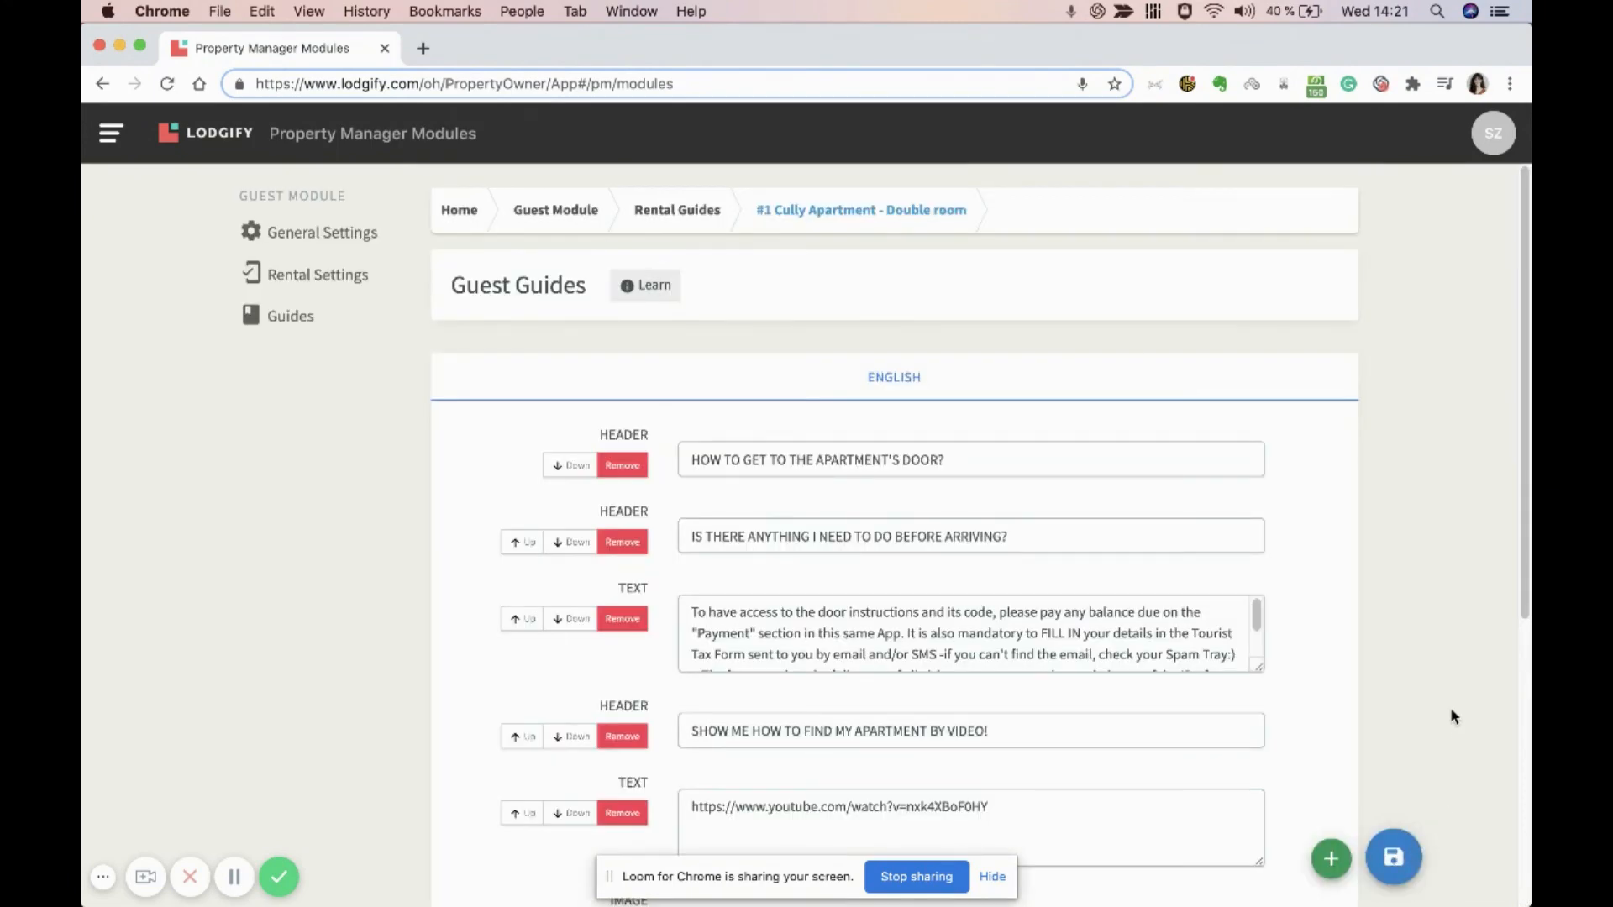
pyautogui.scroll(-3, 1455, 716)
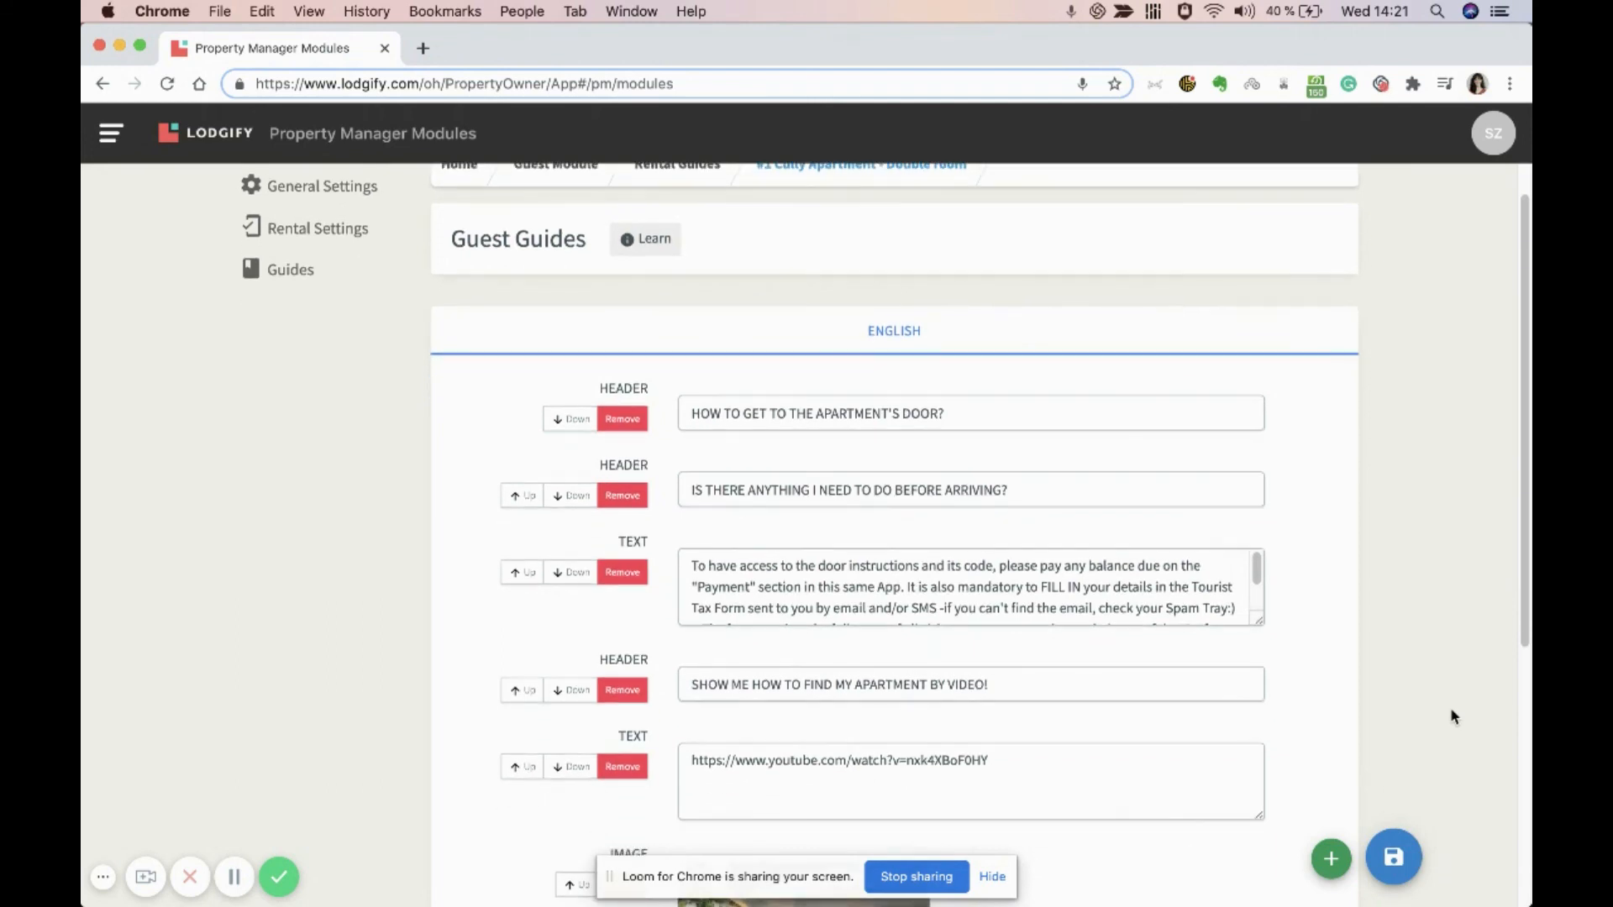
pyautogui.scroll(-1, 1454, 716)
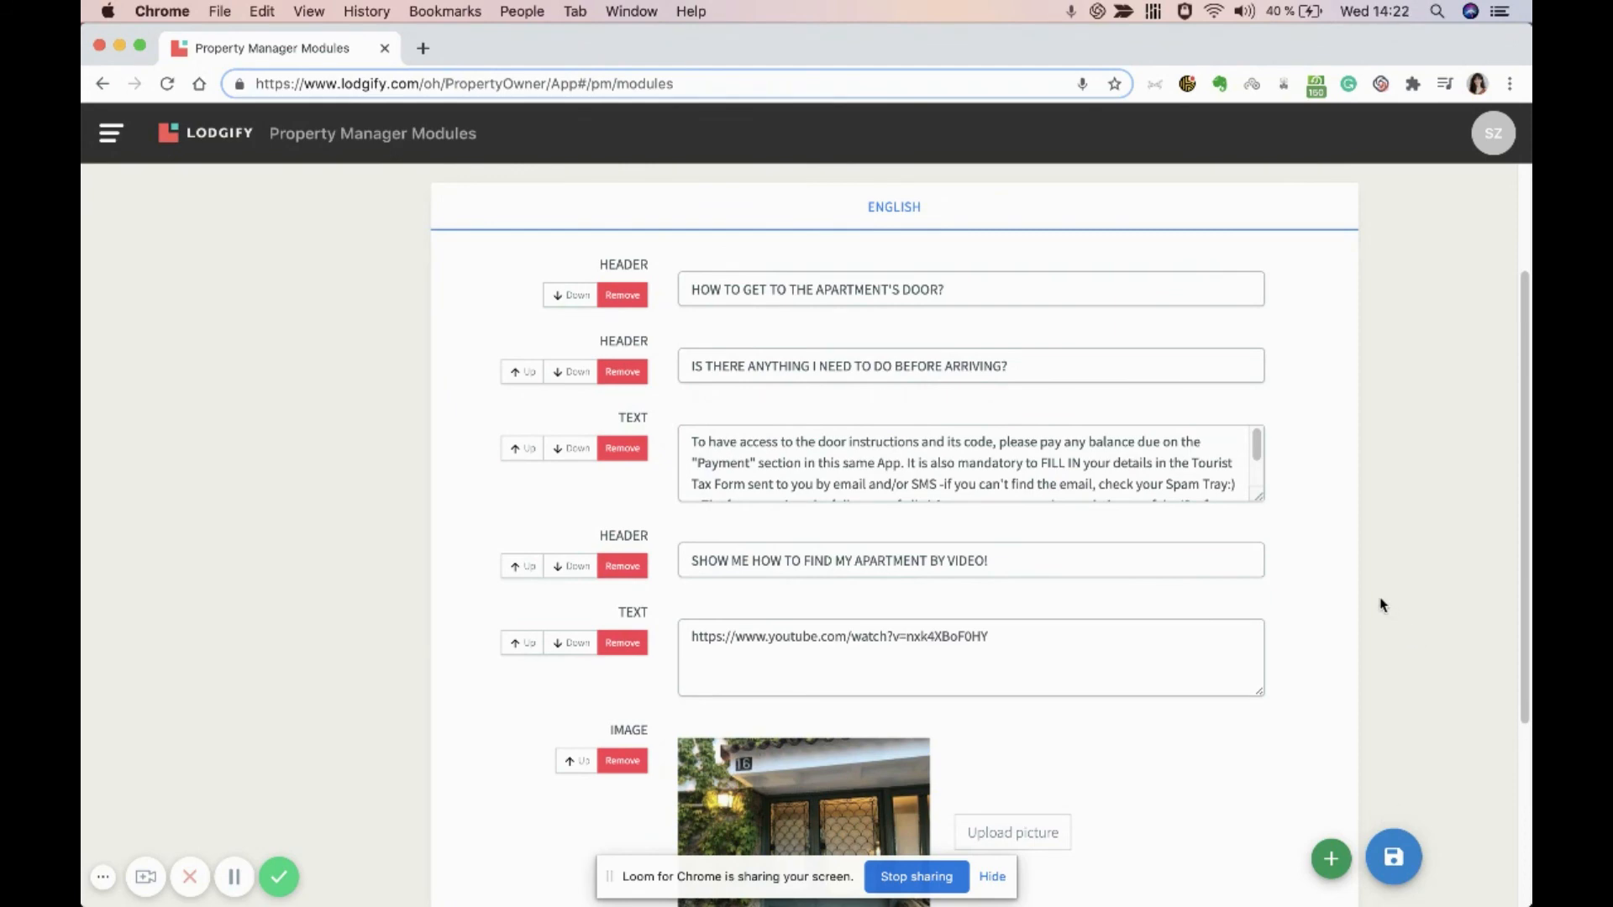
pyautogui.scroll(-5, 1382, 605)
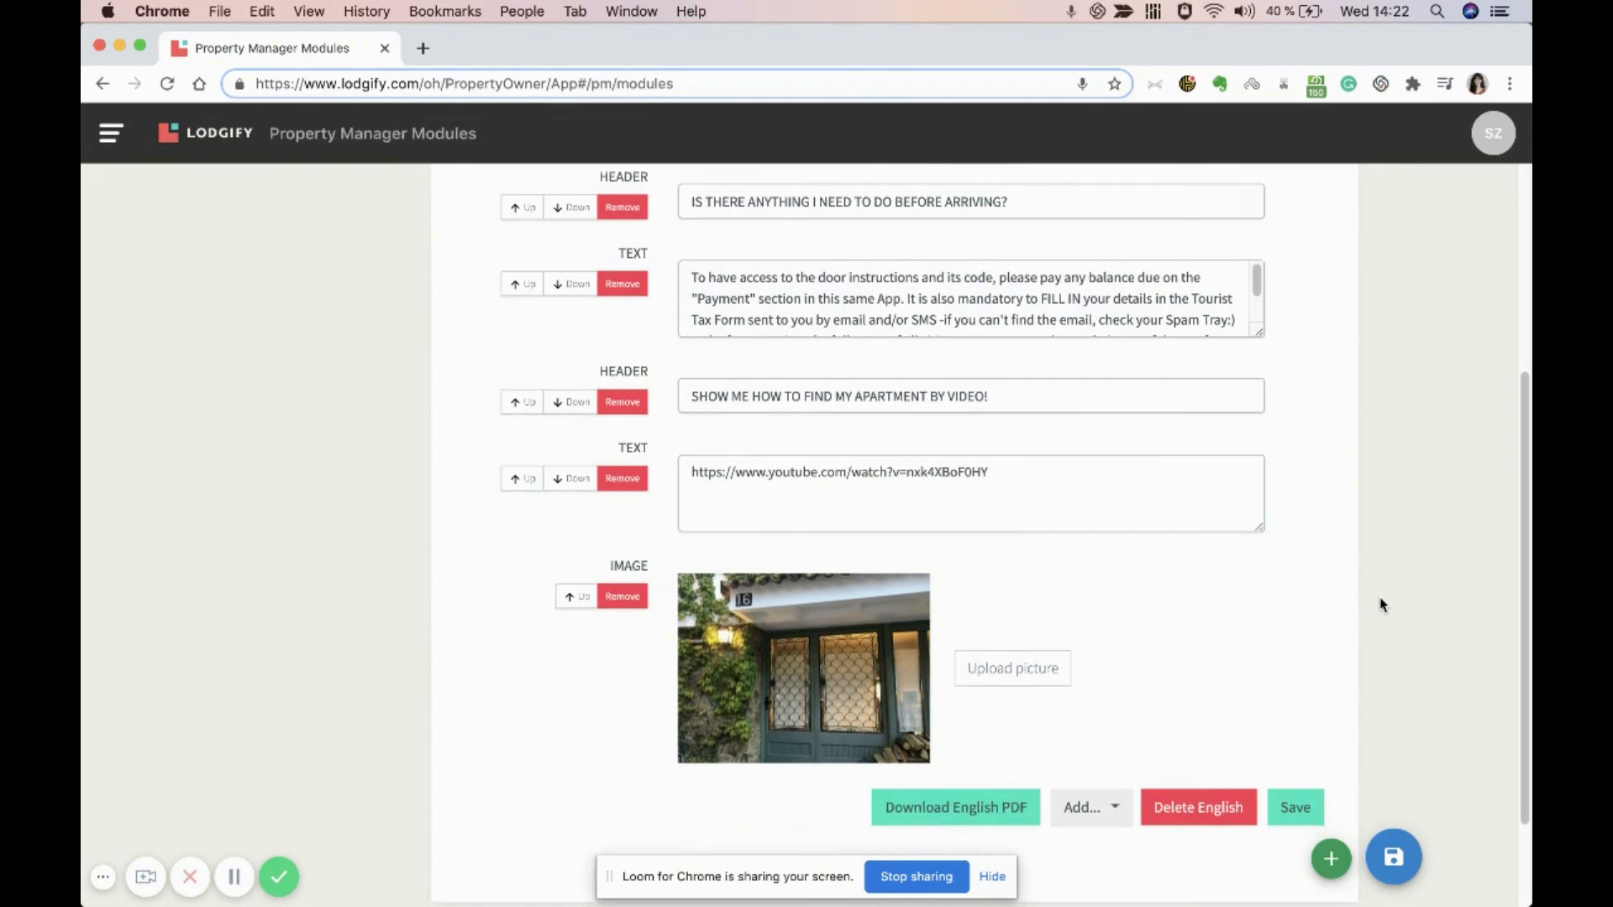
pyautogui.scroll(-1, 1382, 604)
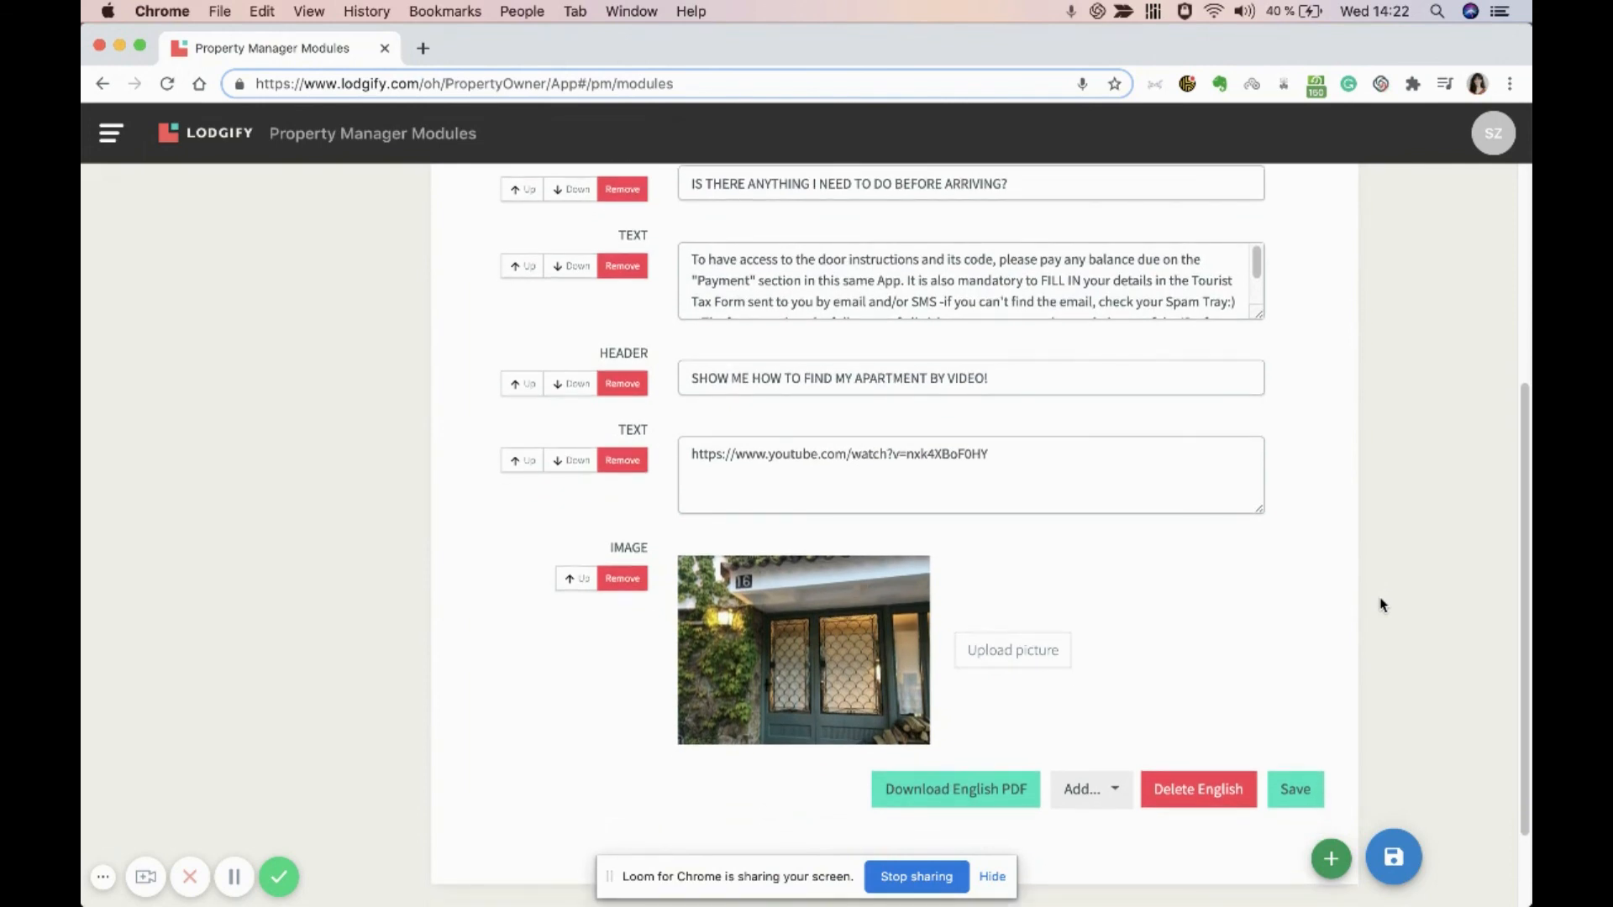
pyautogui.click(986, 794)
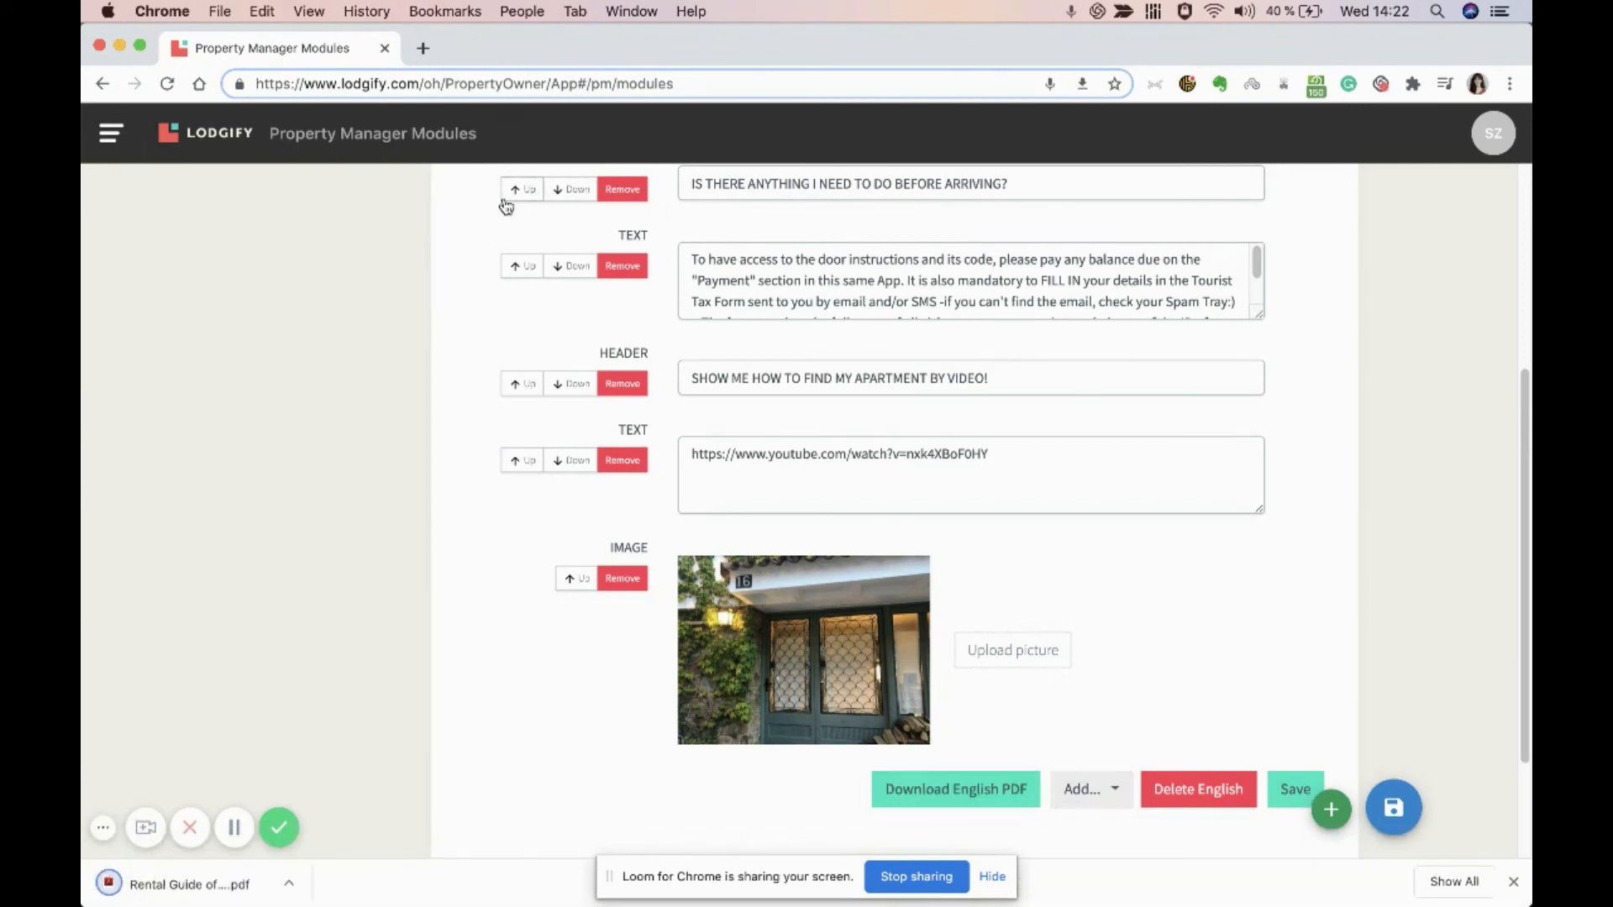